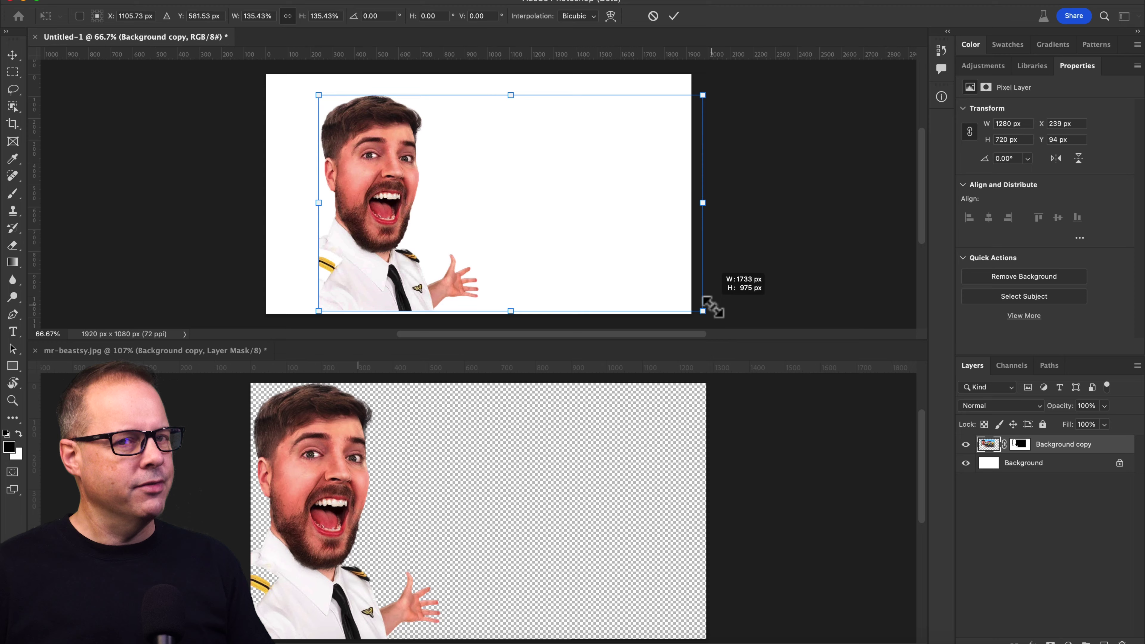
# Move the man cutout toward the canvas's left edge and generate a full-canvas background from "landscape with blue sky and light clouds".
pyautogui.moveTo(451, 243); pyautogui.dragTo(409, 248)
pyautogui.click(498, 221)
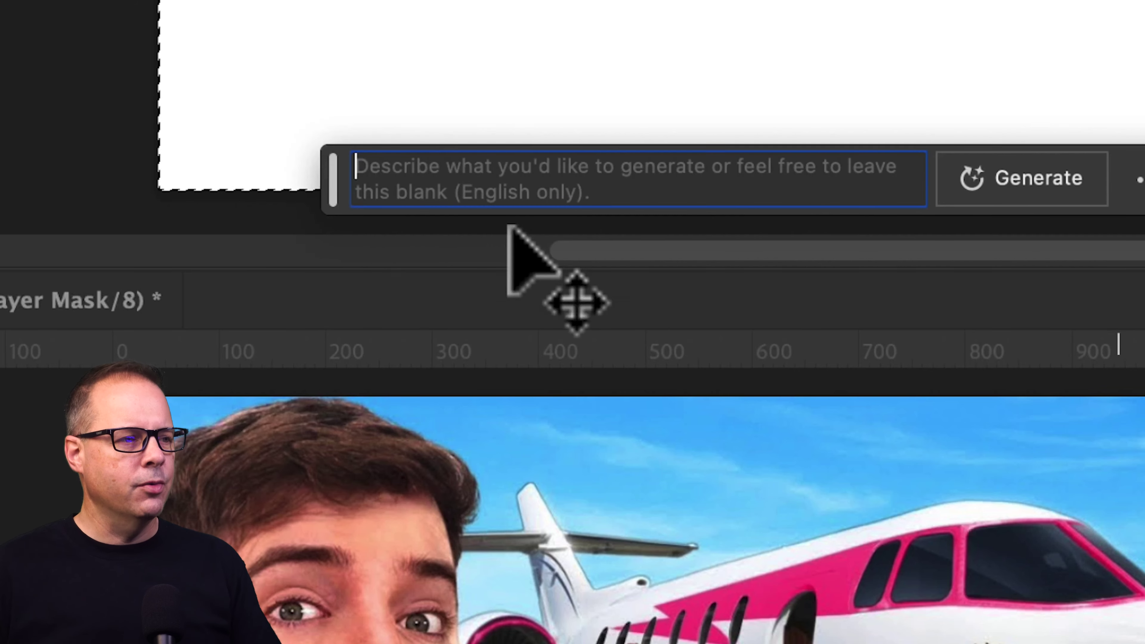
pyautogui.write('landsc')
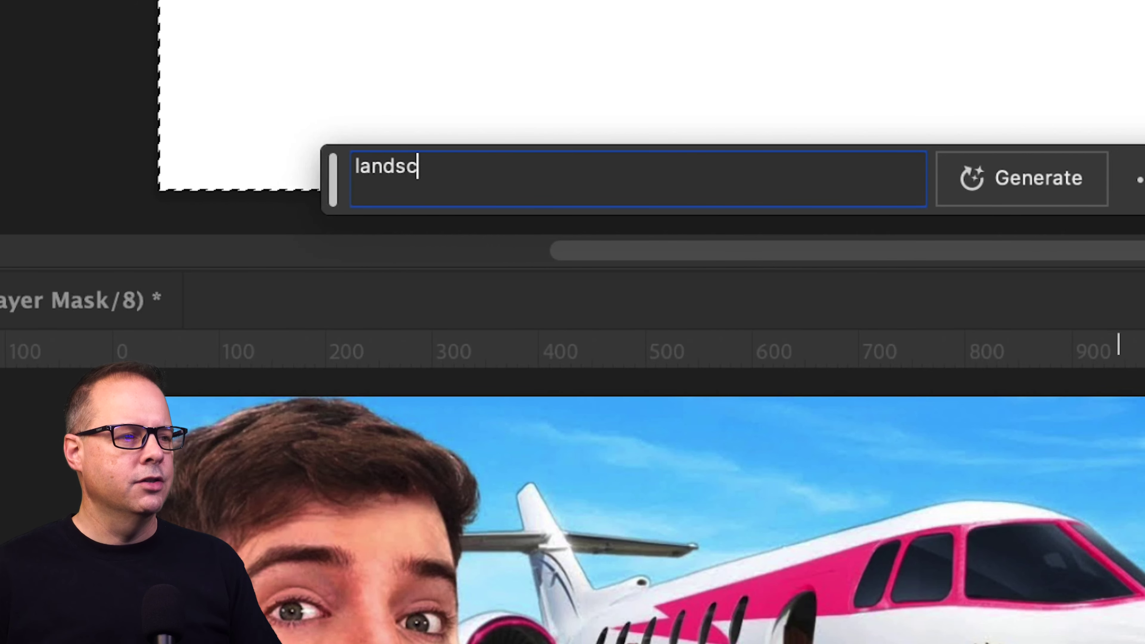
pyautogui.write('ape with blue sky and')
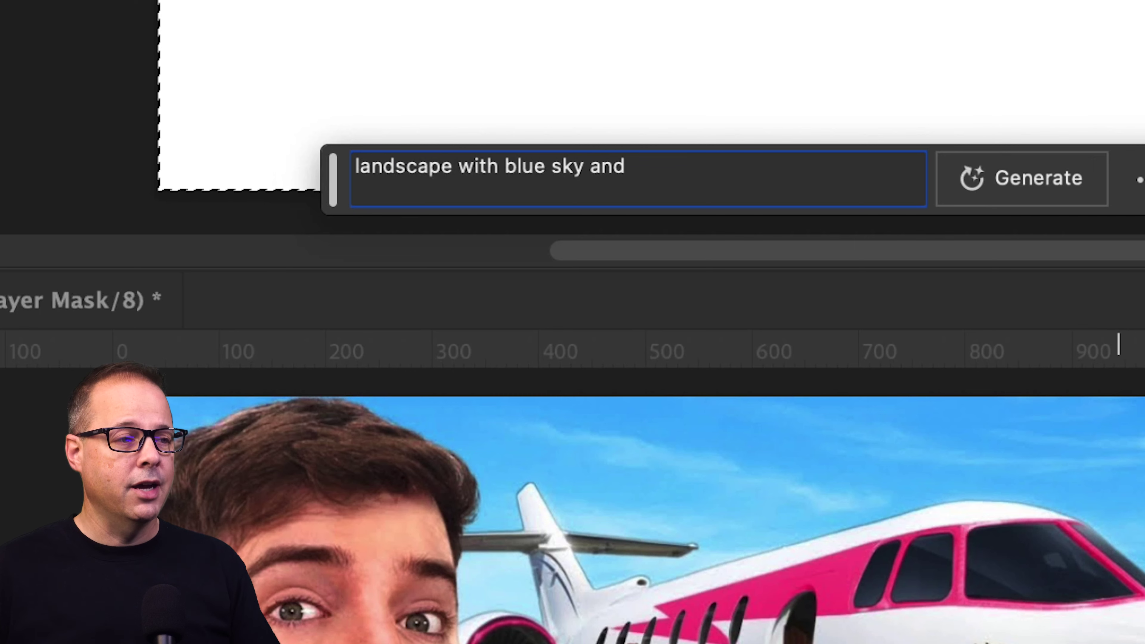
pyautogui.write(' light clouds')
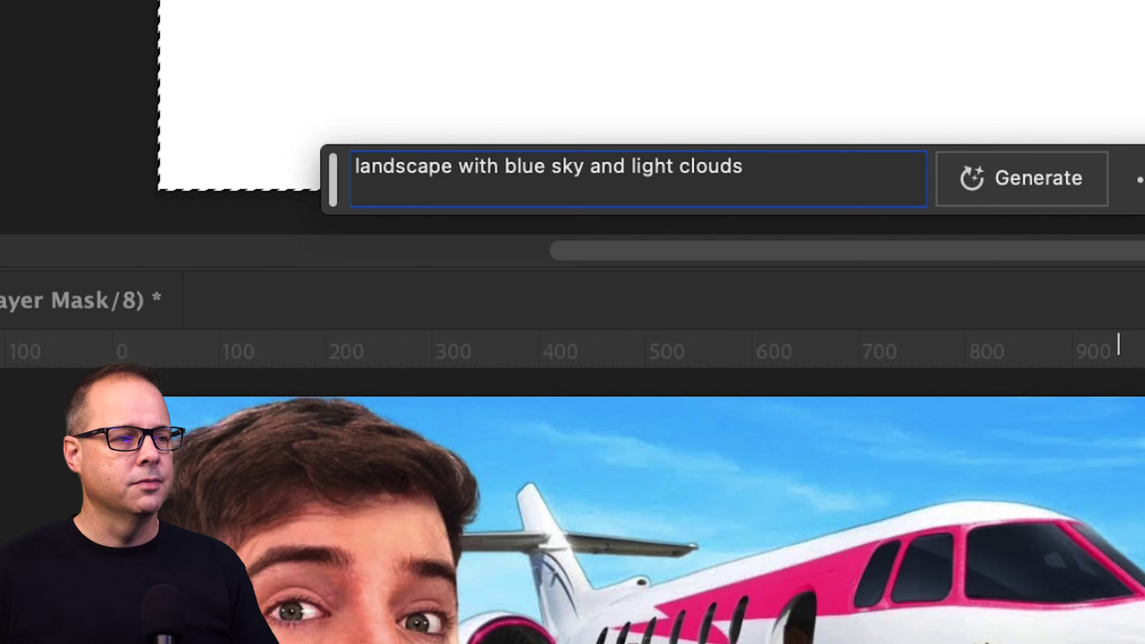
pyautogui.click(1020, 186)
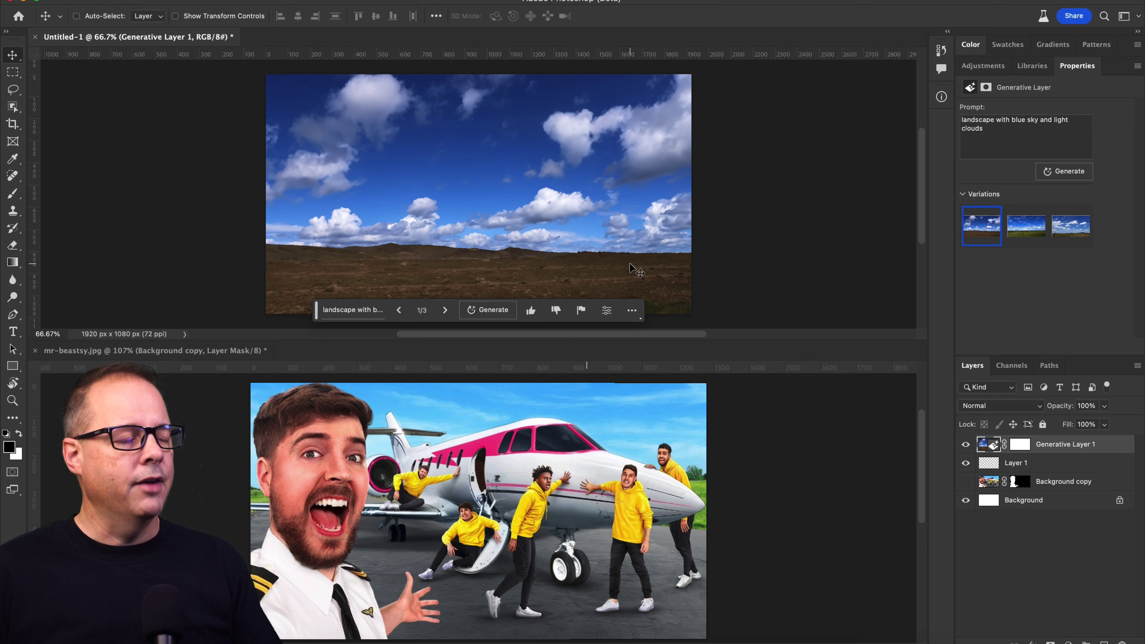
# Compare the generated landscapes and choose the second variation, the one with the green field.
pyautogui.click(444, 311)
pyautogui.click(445, 311)
pyautogui.click(399, 311)
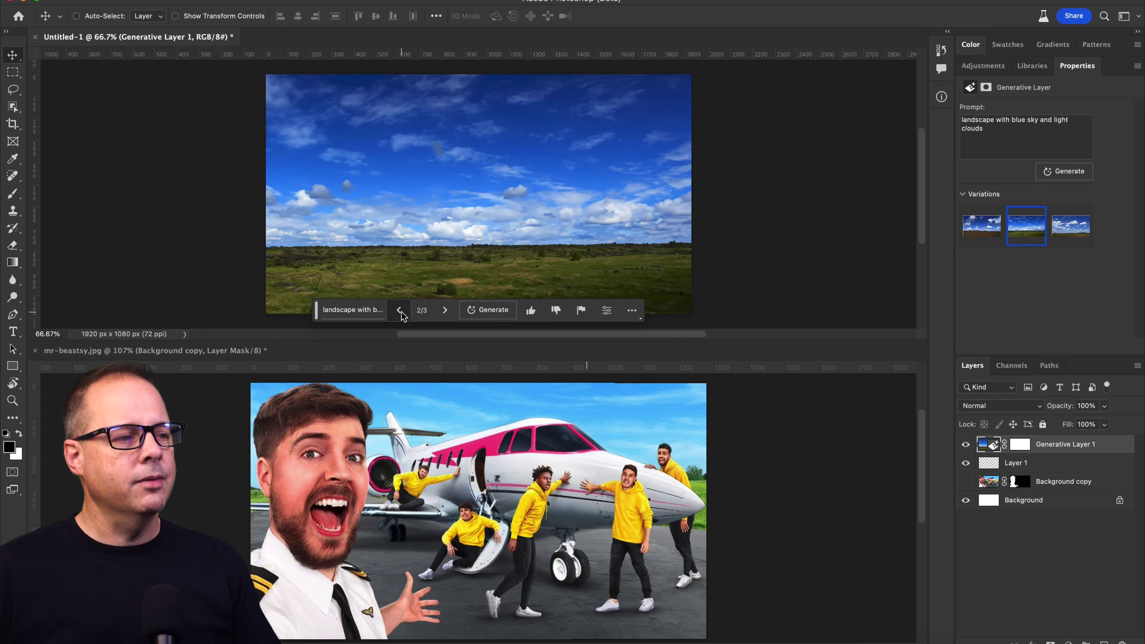
# Generate "small private jet parked on runway" across the canvas below the upper sky and choose the third variation.
pyautogui.scroll(2, 524, 276)
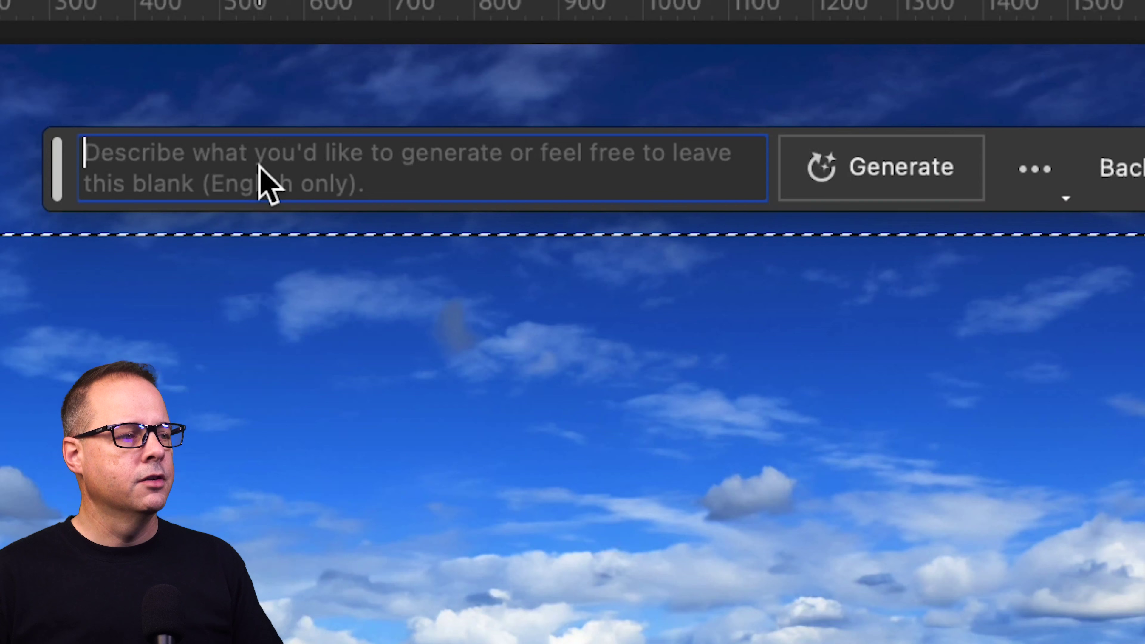
pyautogui.write('small private jet parked on w')
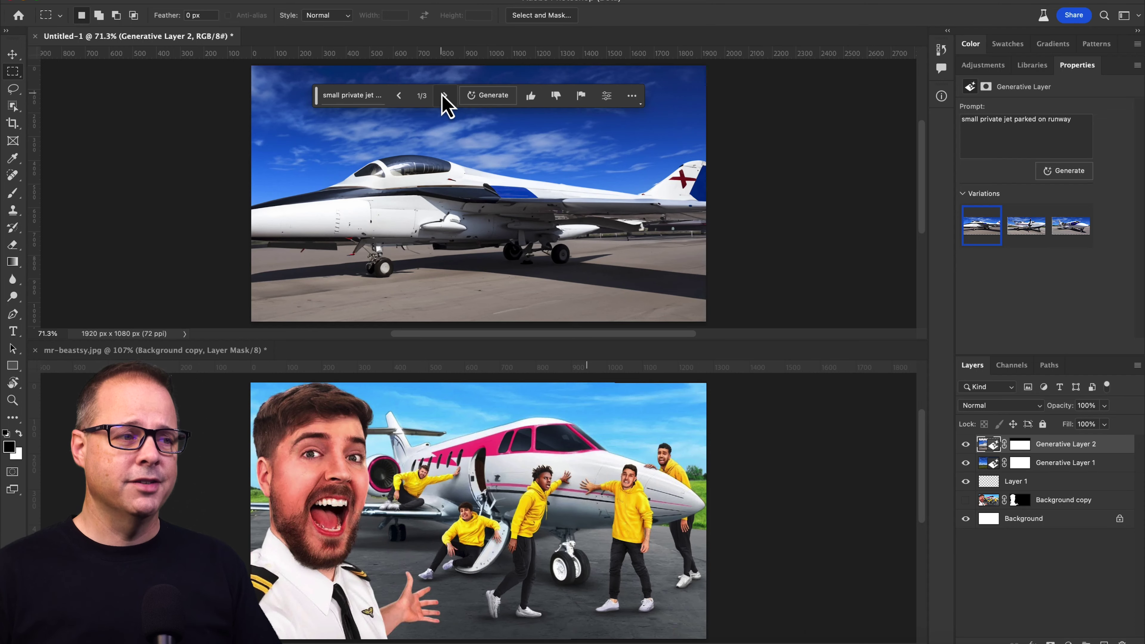
pyautogui.click(444, 96)
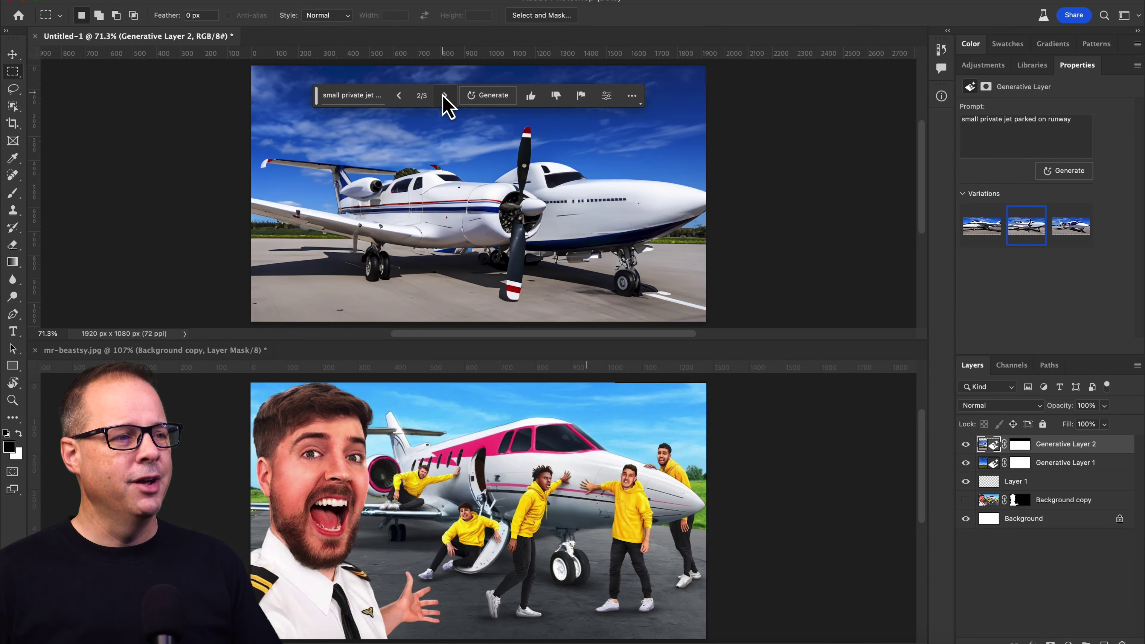
pyautogui.click(444, 96)
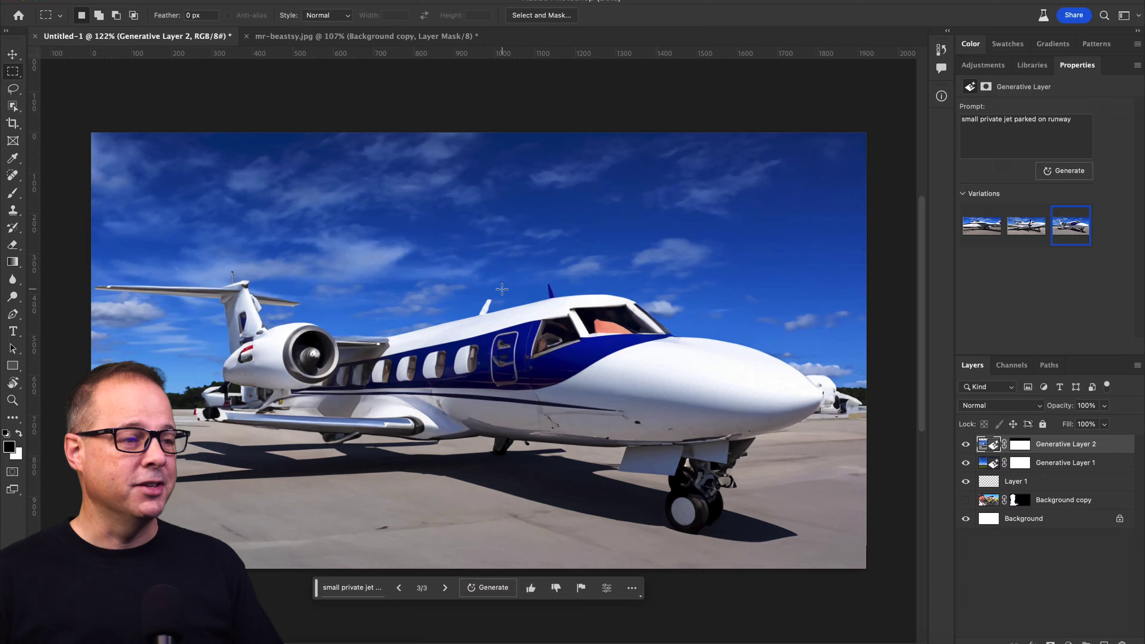
# Examine the generated jet's details up close and compare them with the men around the airplane in mr-beastsy.jpg.
pyautogui.scroll(4, 502, 289)
pyautogui.hscroll(-10, 502, 289)
pyautogui.scroll(5, 503, 330)
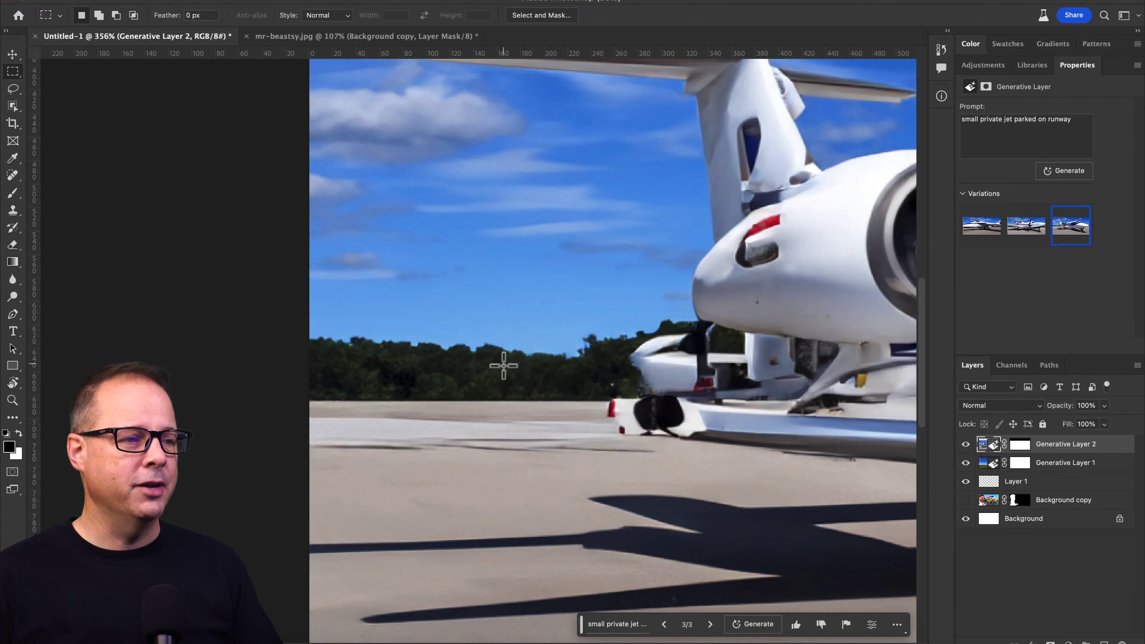
pyautogui.scroll(-5, 503, 366)
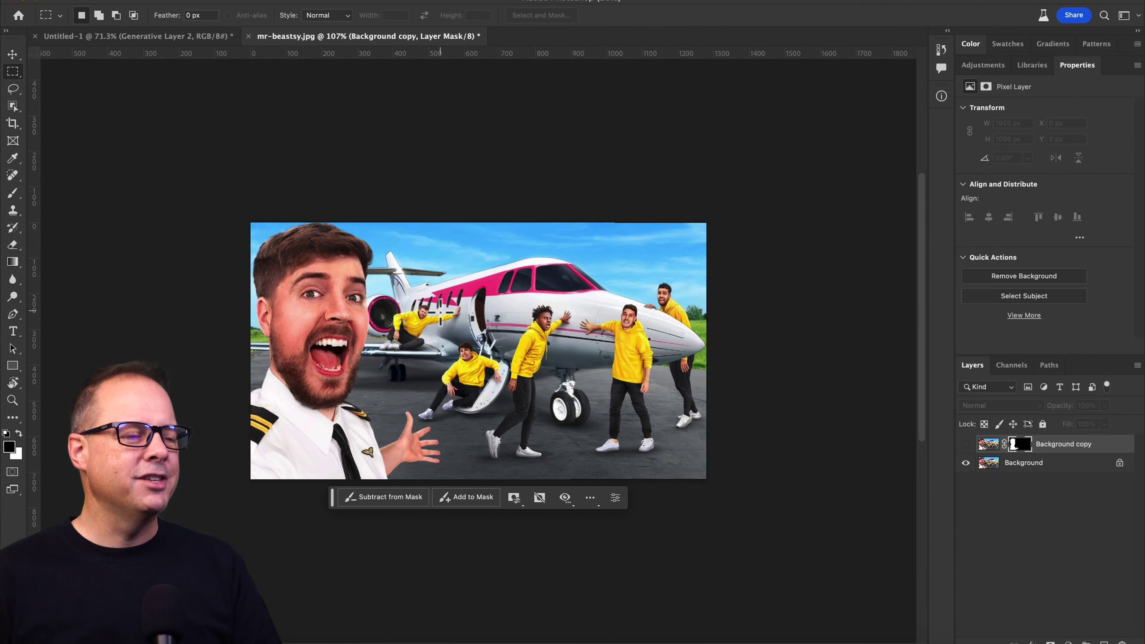
pyautogui.scroll(10, 440, 311)
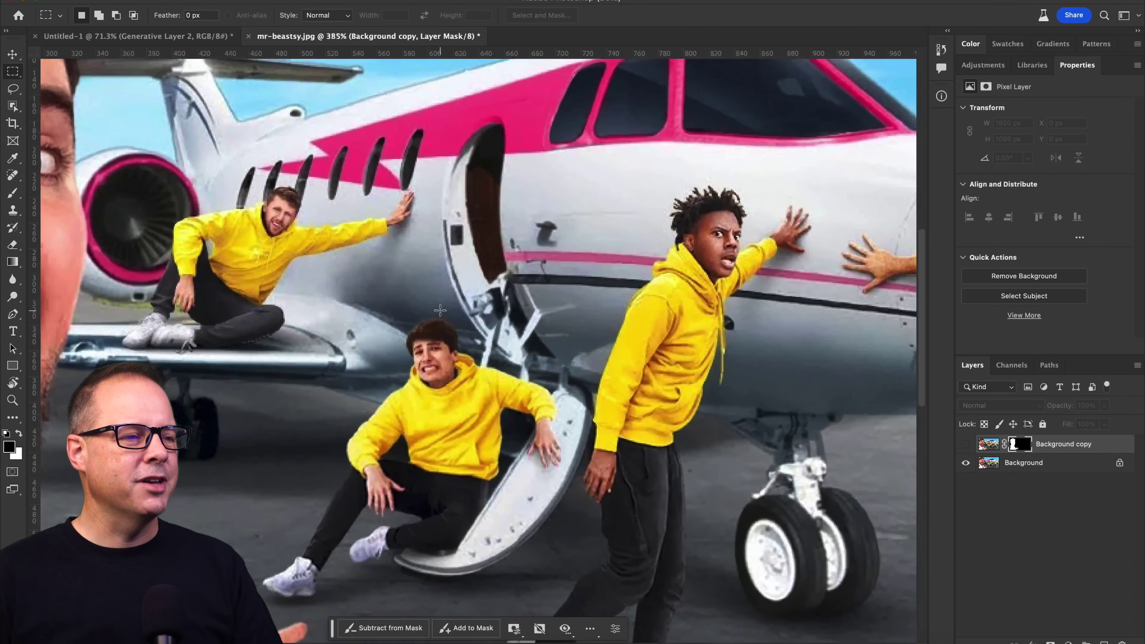
pyautogui.scroll(-5, 442, 318)
pyautogui.scroll(5, 451, 307)
pyautogui.hscroll(-5, 465, 271)
pyautogui.hscroll(15, 465, 245)
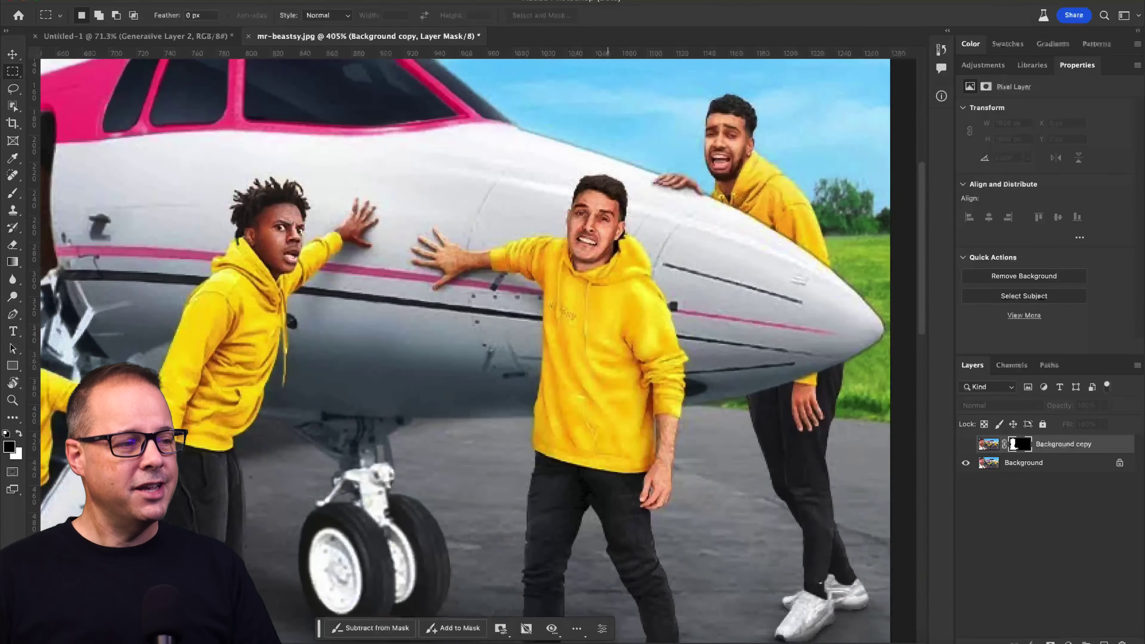
pyautogui.hscroll(-2, 611, 234)
pyautogui.hscroll(-5, 455, 346)
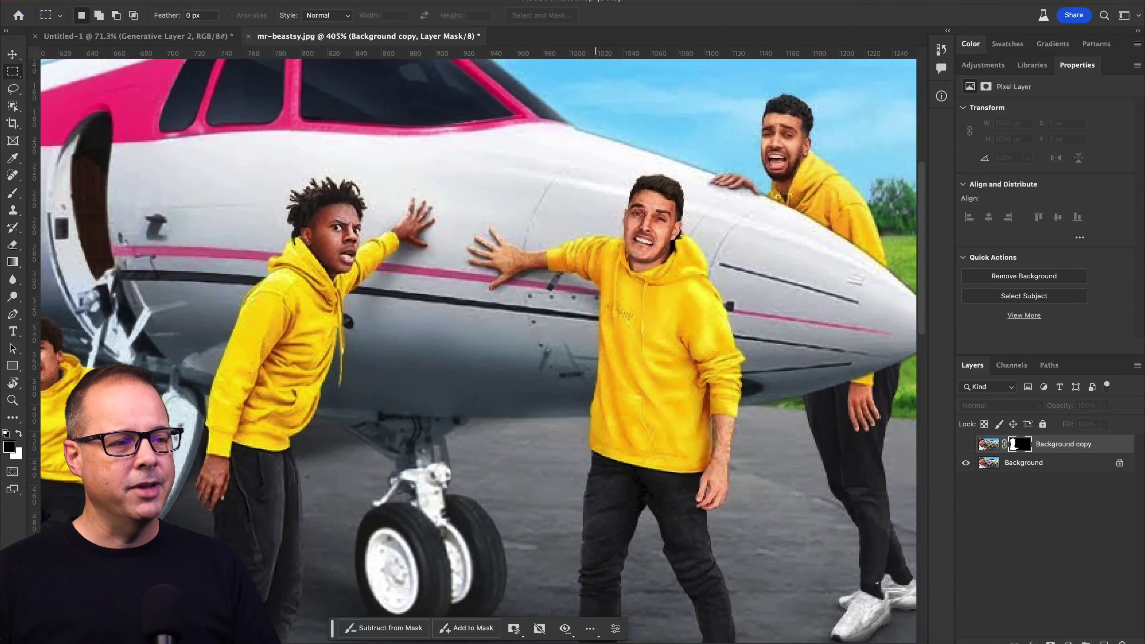
pyautogui.hscroll(-4, 455, 346)
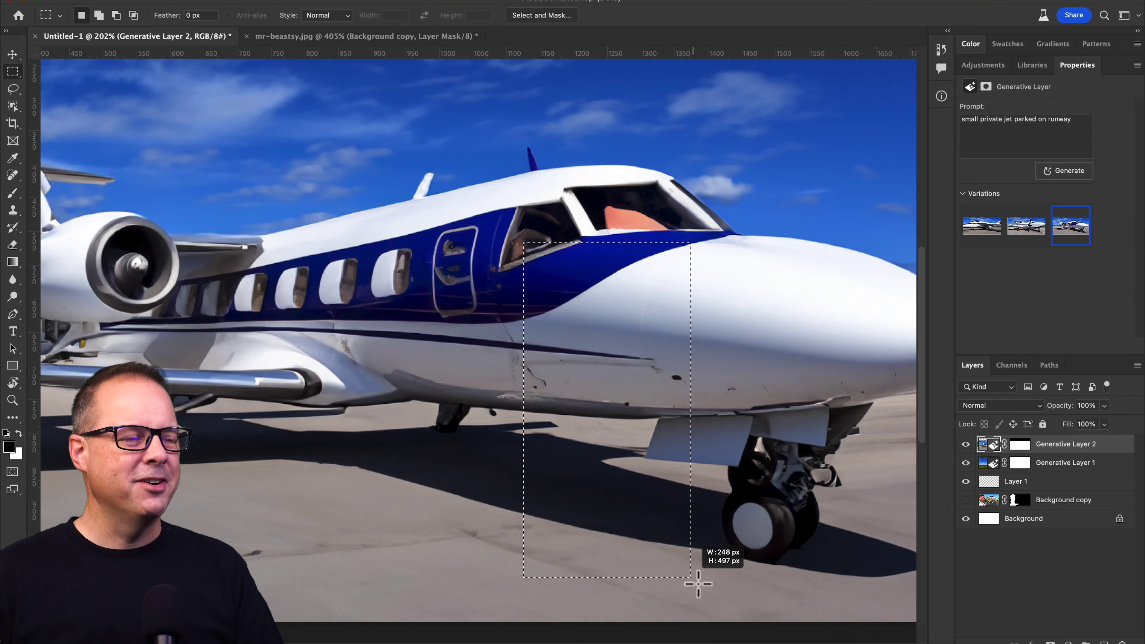
# Generate "young man wearing yellow hoodie and black pants touching airplane" in a tall rectangular selection from below the cockpit to the runway.
pyautogui.moveTo(693, 612); pyautogui.dragTo(693, 613)
pyautogui.click(500, 626)
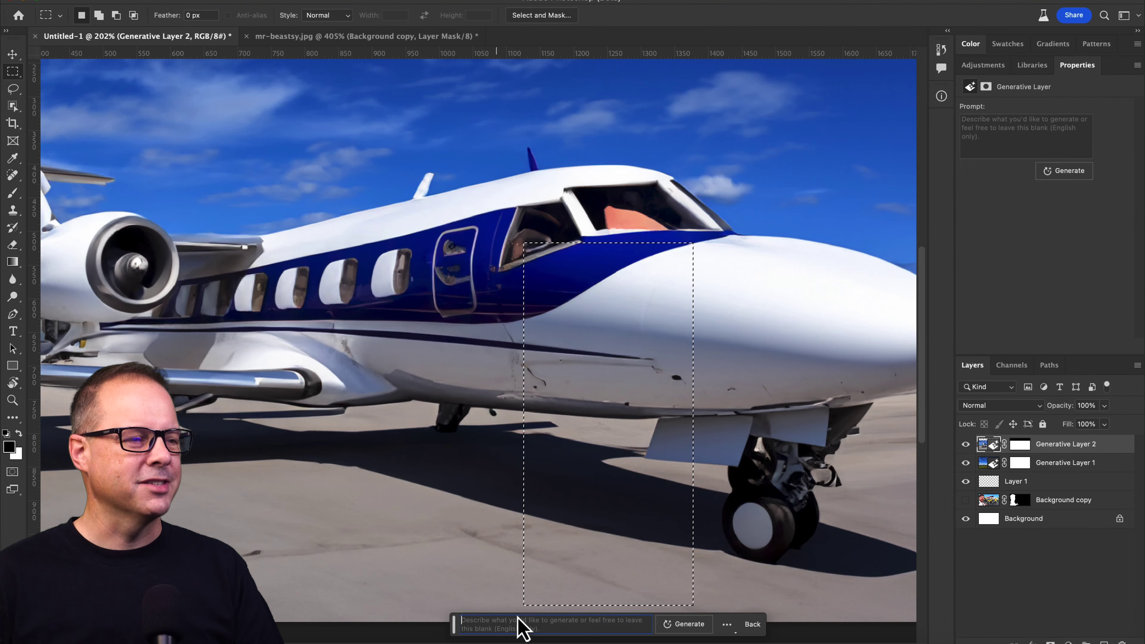
pyautogui.write('young man wearing yellow hoodie and black pants touching airplane')
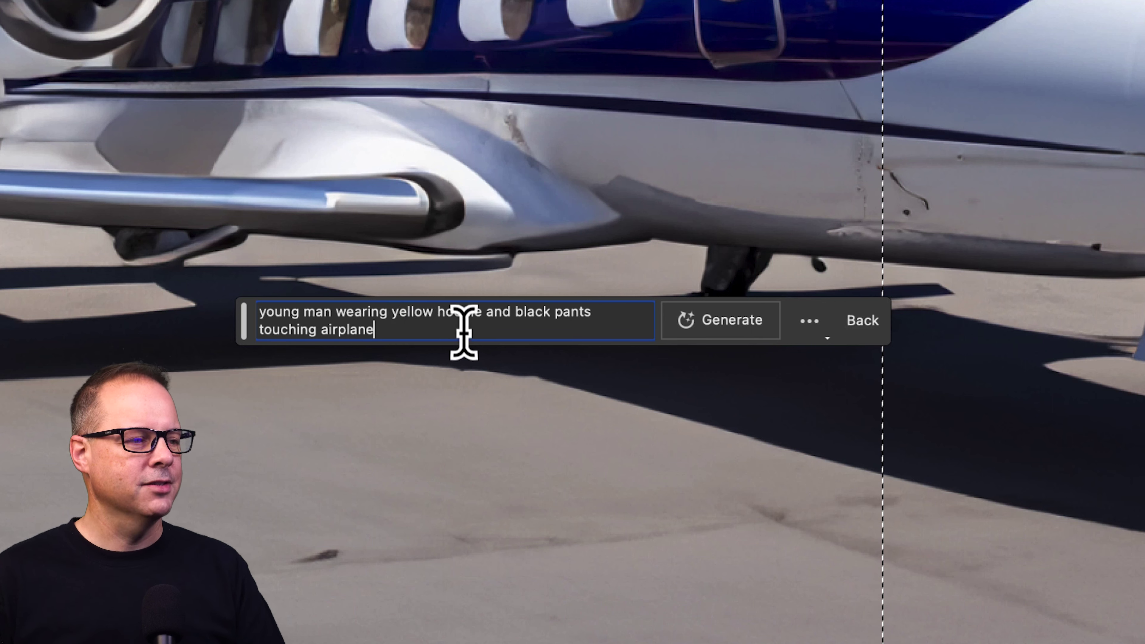
pyautogui.click(693, 330)
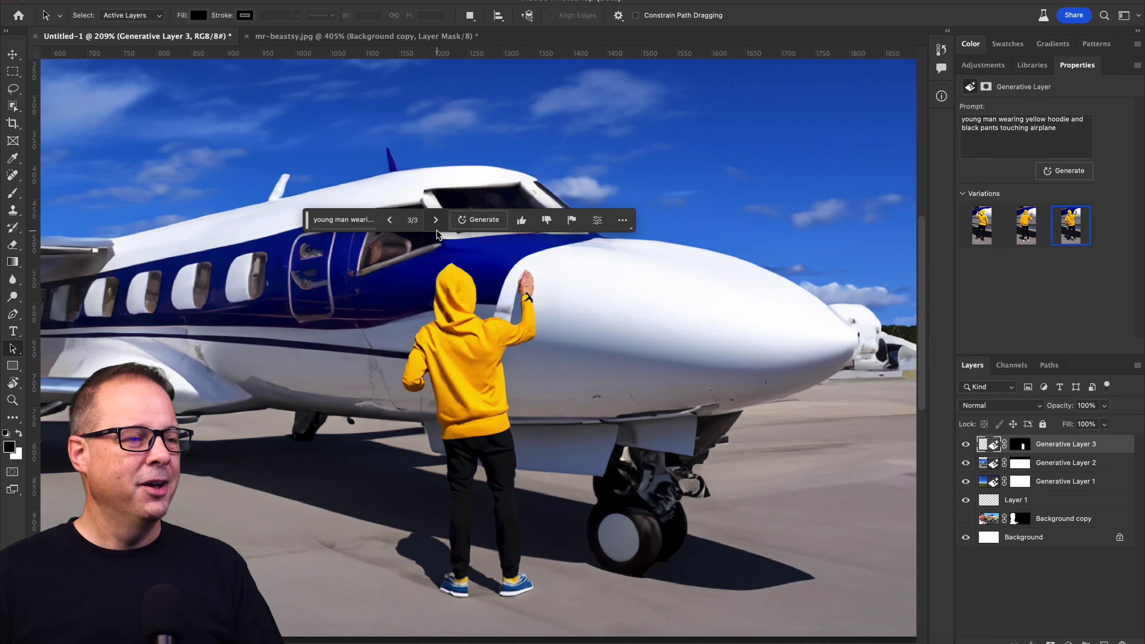
# Choose the third variation of the hooded man, with his raised hand on the jet's nose.
pyautogui.click(437, 228)
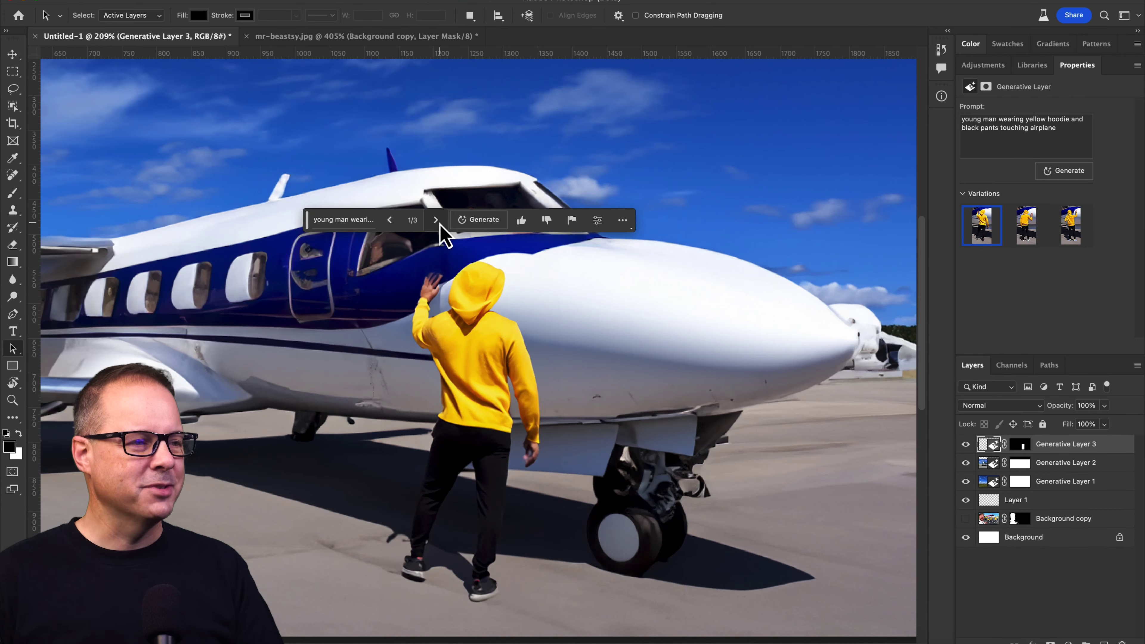
pyautogui.click(439, 221)
pyautogui.click(439, 224)
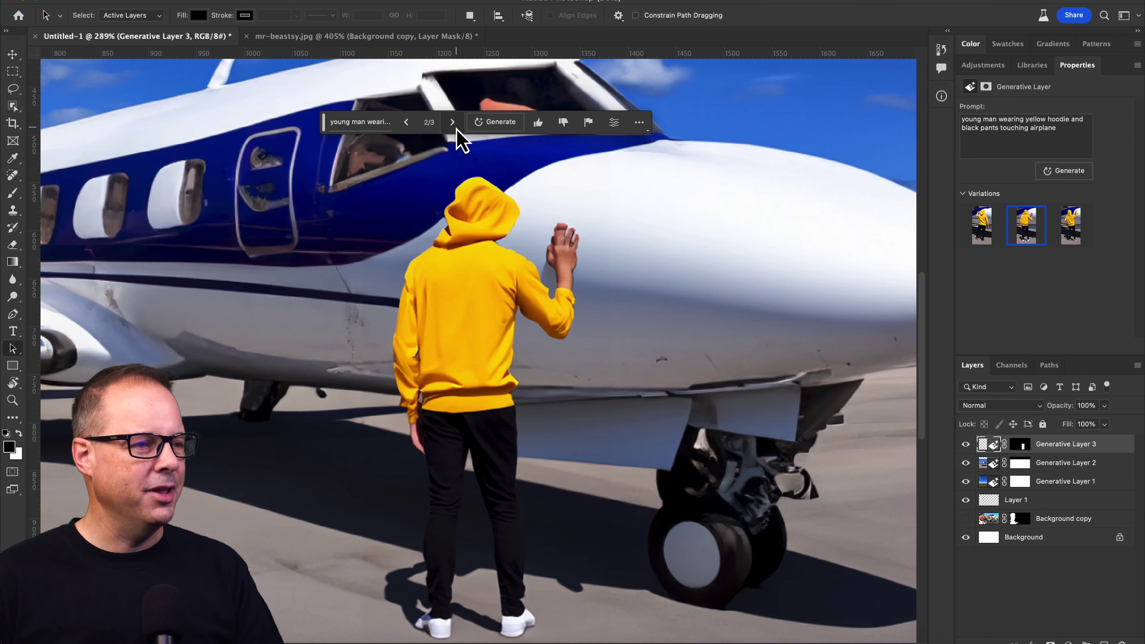
# Reuse the prompt "young man wearing yellow hoodie and black pants touching airplane" to generate a second man in a tall selection by the nose.
pyautogui.scroll(5, 457, 128)
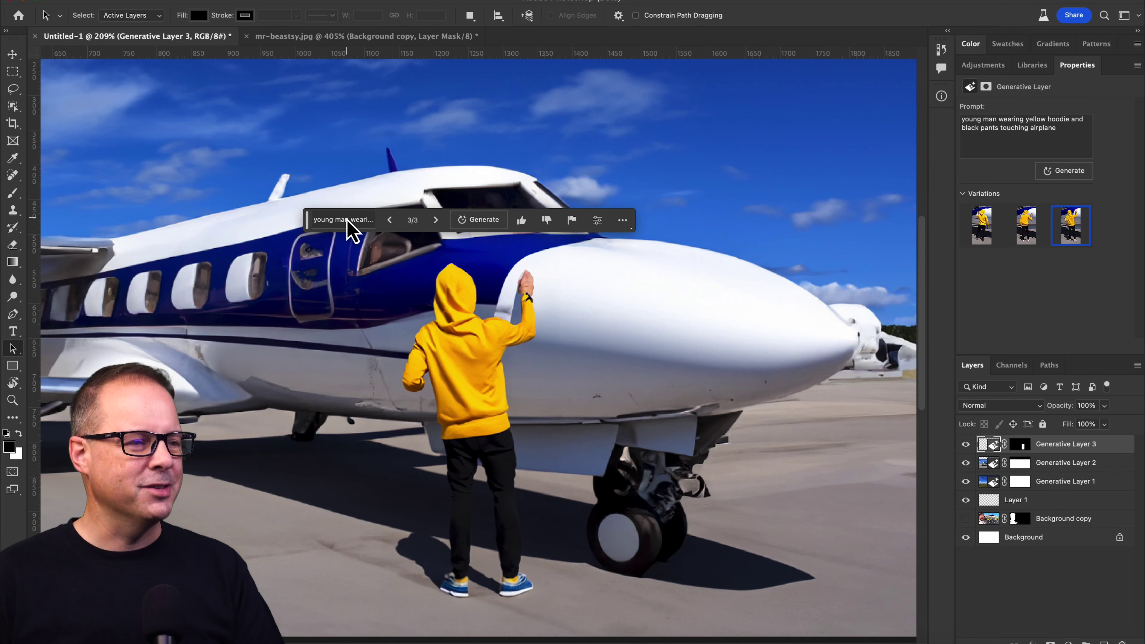
pyautogui.click(346, 221)
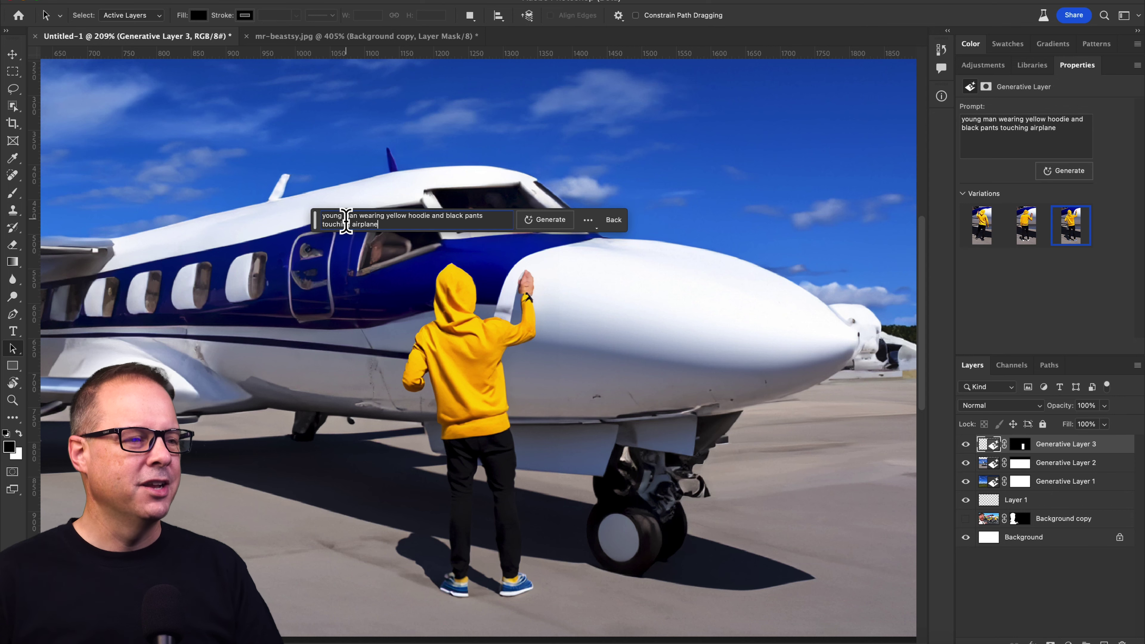
pyautogui.tripleClick(346, 221)
pyautogui.moveTo(582, 272); pyautogui.dragTo(738, 608)
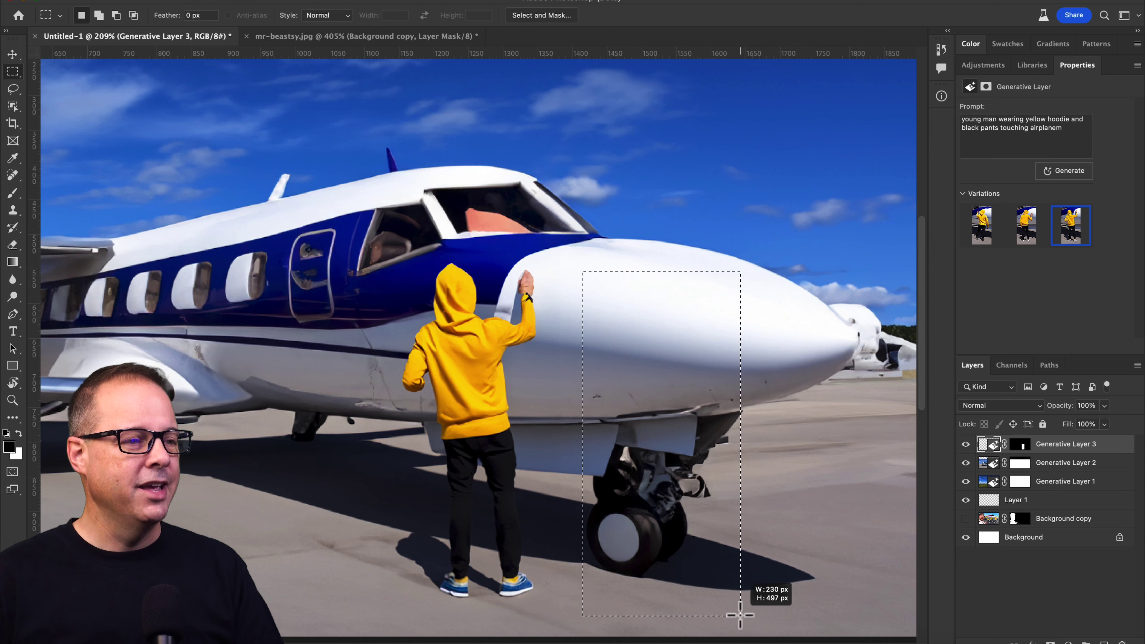
pyautogui.click(558, 624)
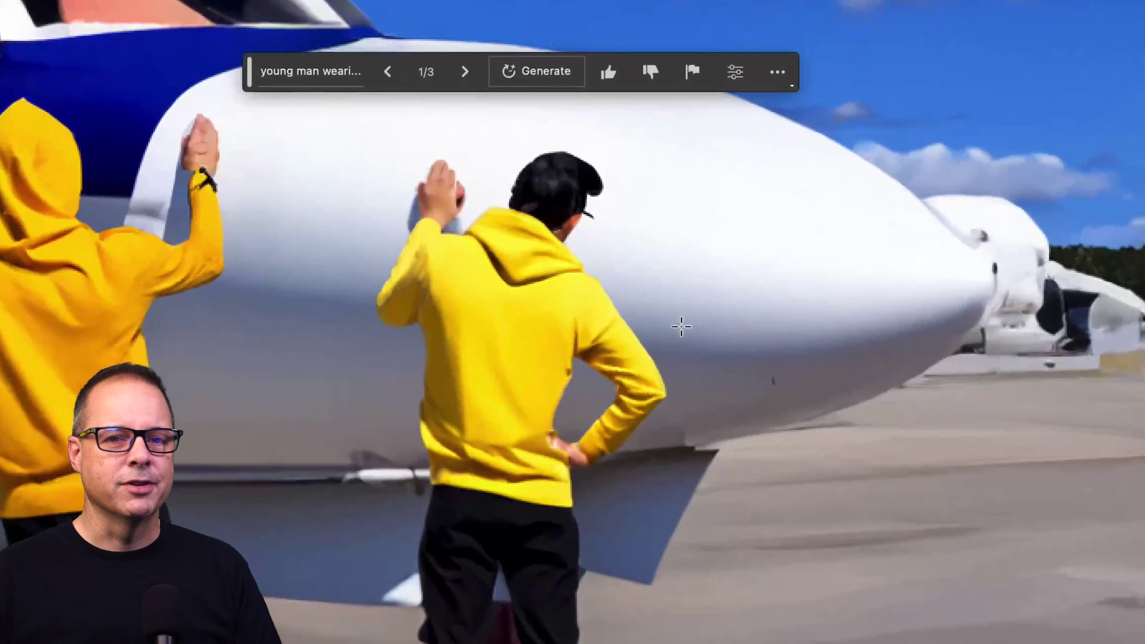
pyautogui.scroll(-2, 681, 325)
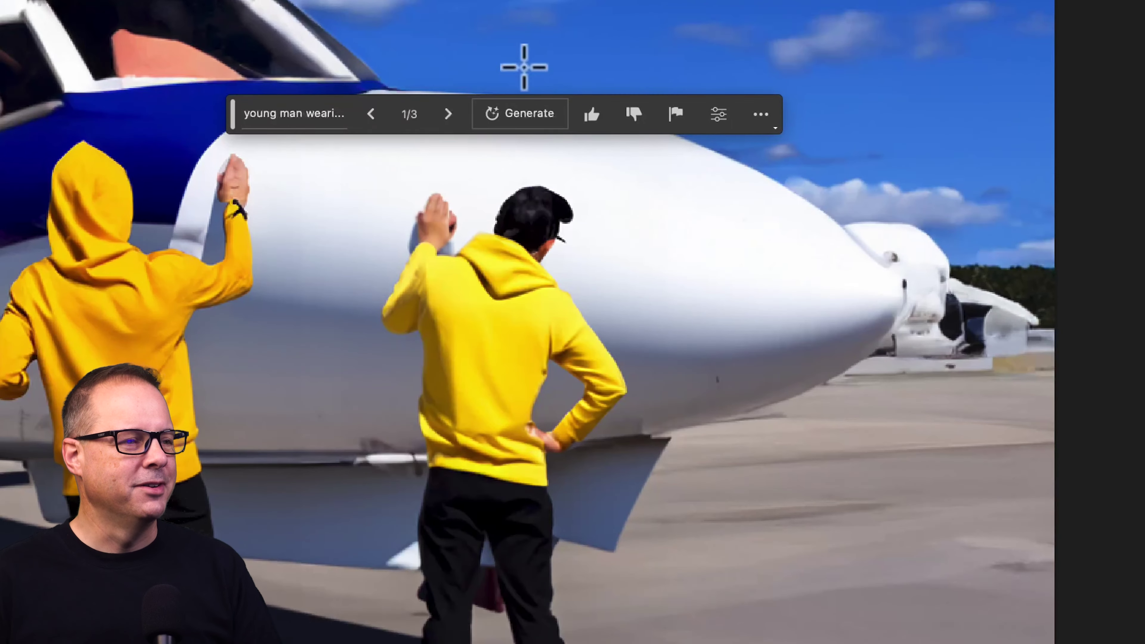
# Compare the three variations of the second man and keep the first one, wearing the black cap.
pyautogui.click(447, 113)
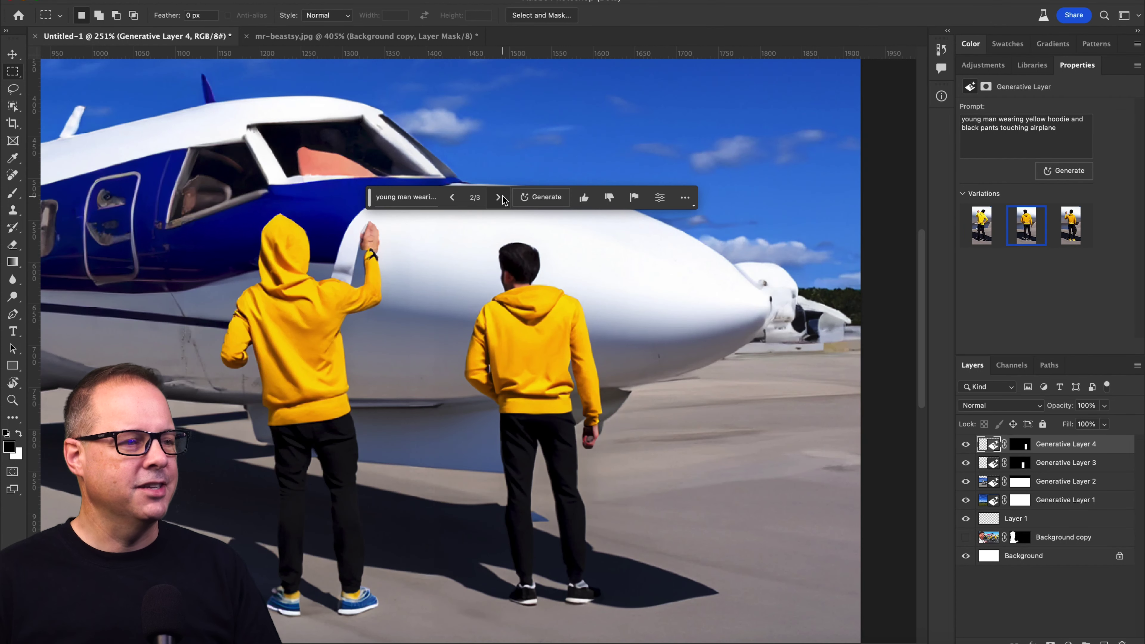
pyautogui.click(498, 197)
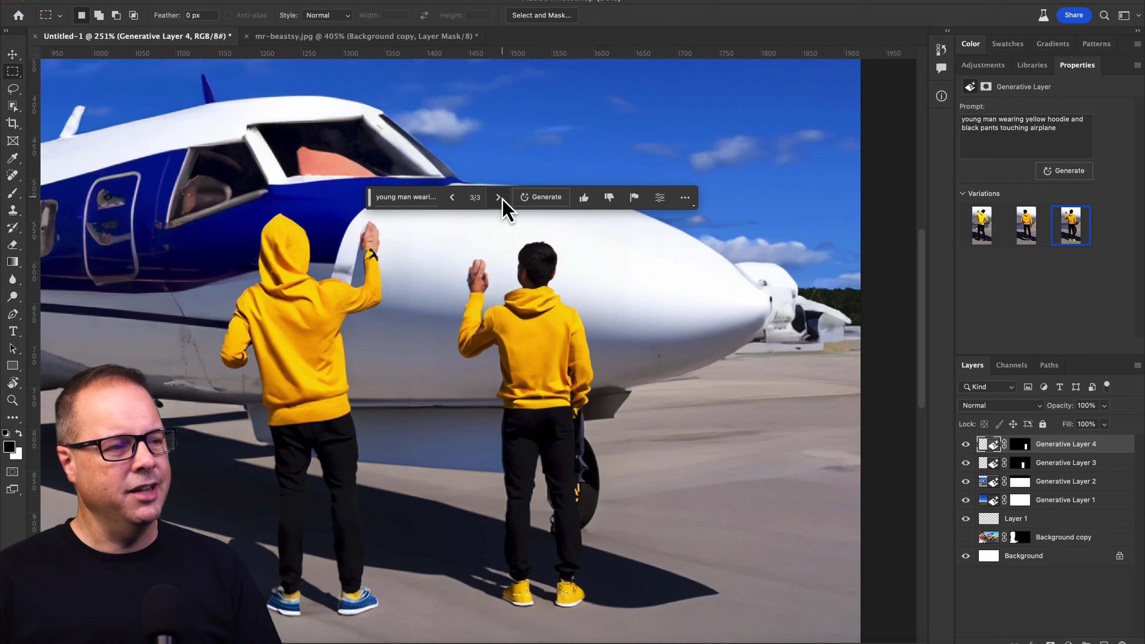
pyautogui.click(498, 197)
# Inspect the two generated men up close and compare them with the men in mr-beastsy.jpg, including the one seated on the stairs.
pyautogui.scroll(1, 500, 201)
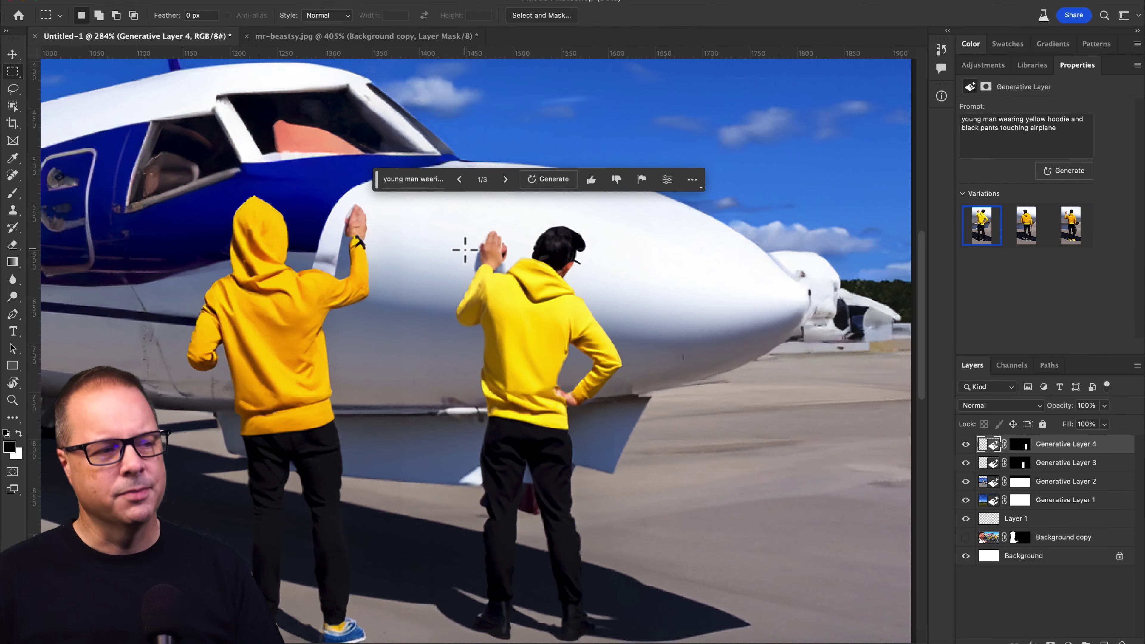
pyautogui.scroll(3, 466, 277)
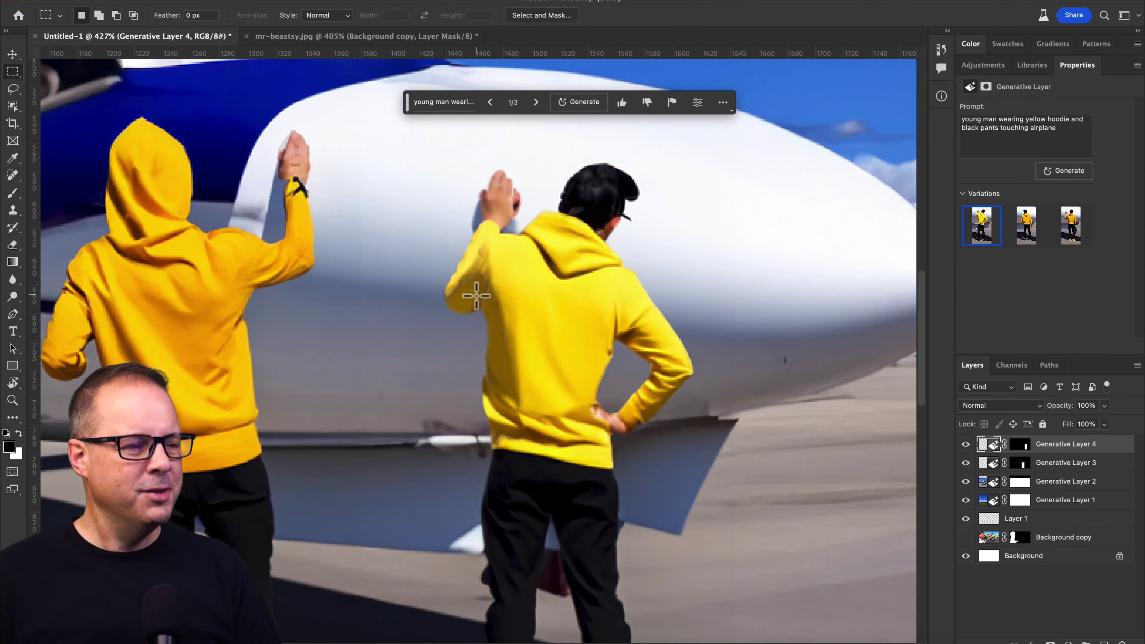
pyautogui.scroll(-4, 476, 295)
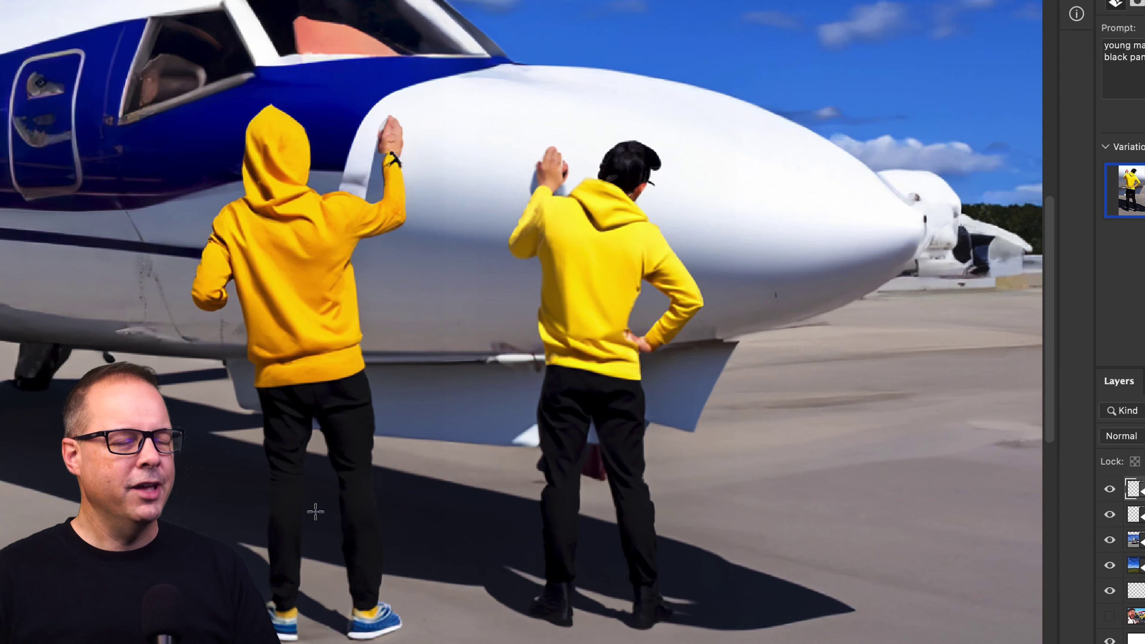
pyautogui.scroll(2, 291, 545)
pyautogui.scroll(-5, 291, 544)
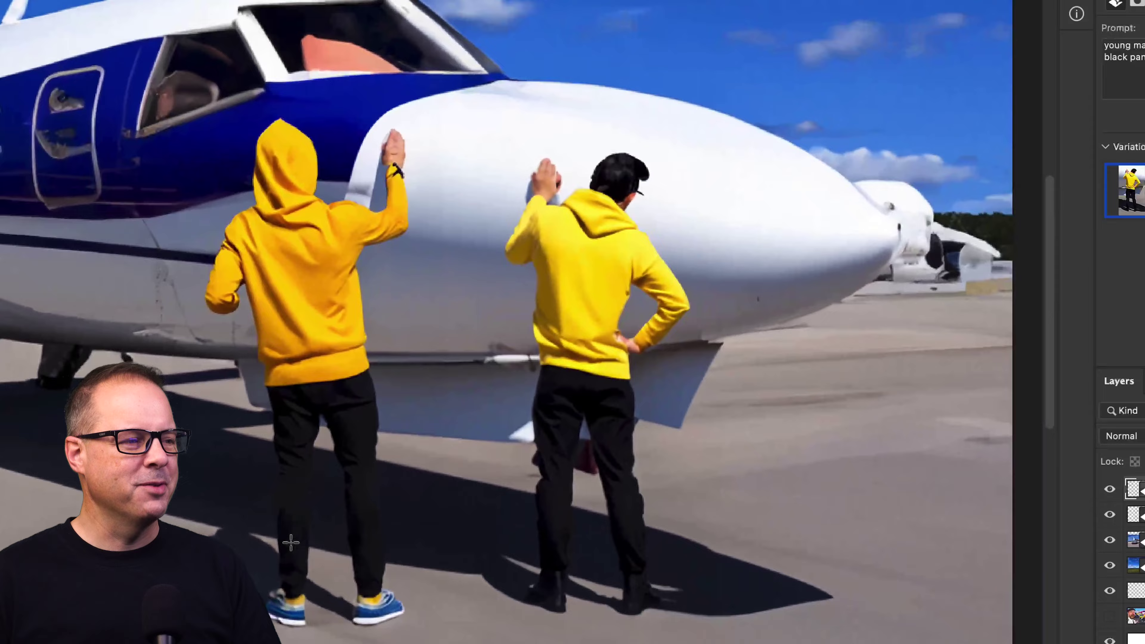
pyautogui.scroll(-1, 291, 544)
pyautogui.scroll(5, 291, 545)
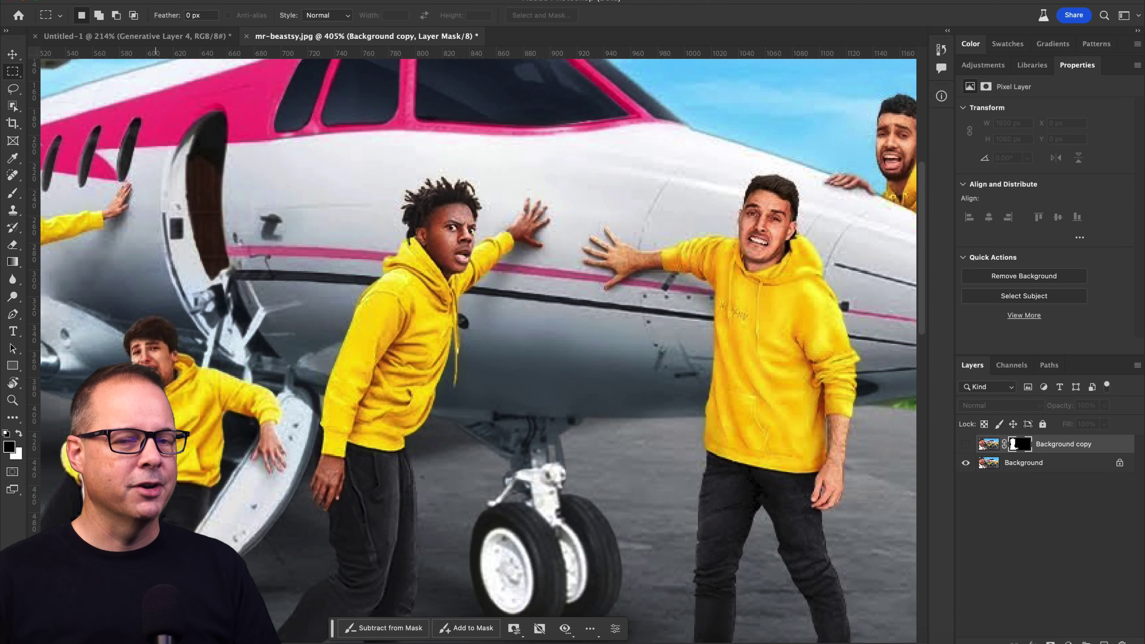
pyautogui.moveTo(126, 600); pyautogui.dragTo(511, 520)
pyautogui.scroll(5, 517, 518)
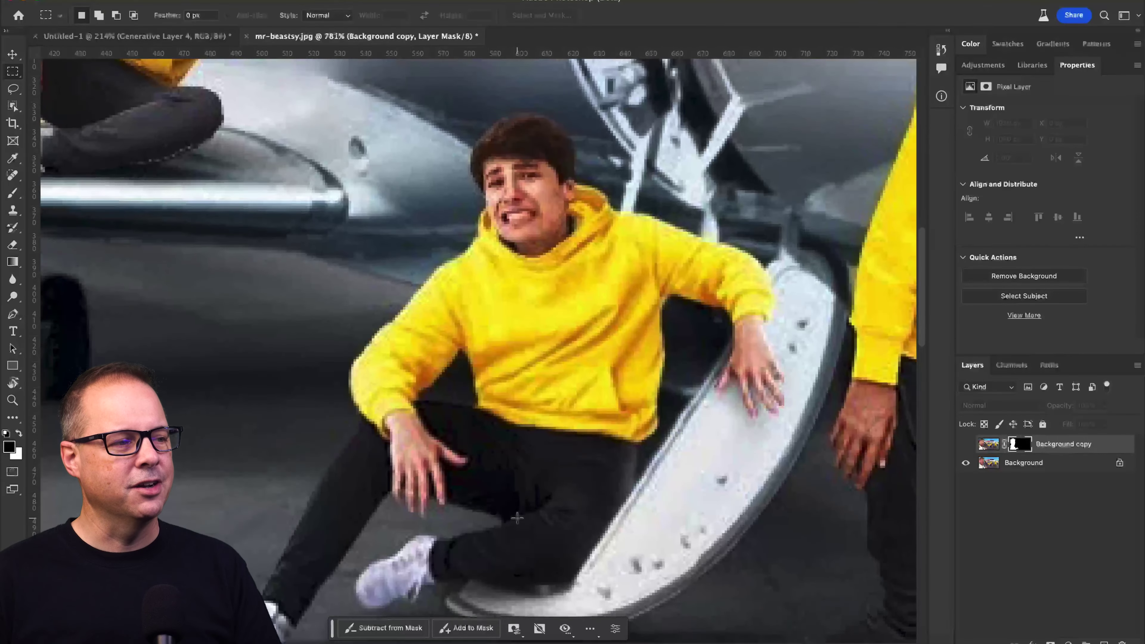
pyautogui.scroll(-5, 517, 517)
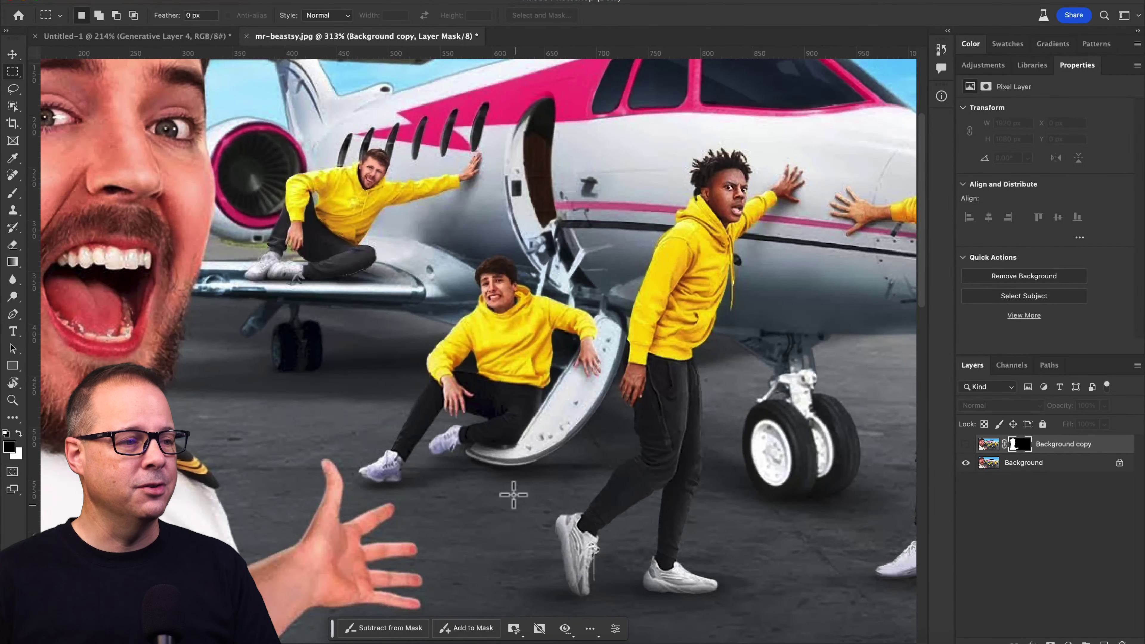
# In Untitled-1, select a tall area around the jet's door down to the ground and generate "airplane door open with stairs".
pyautogui.click(184, 39)
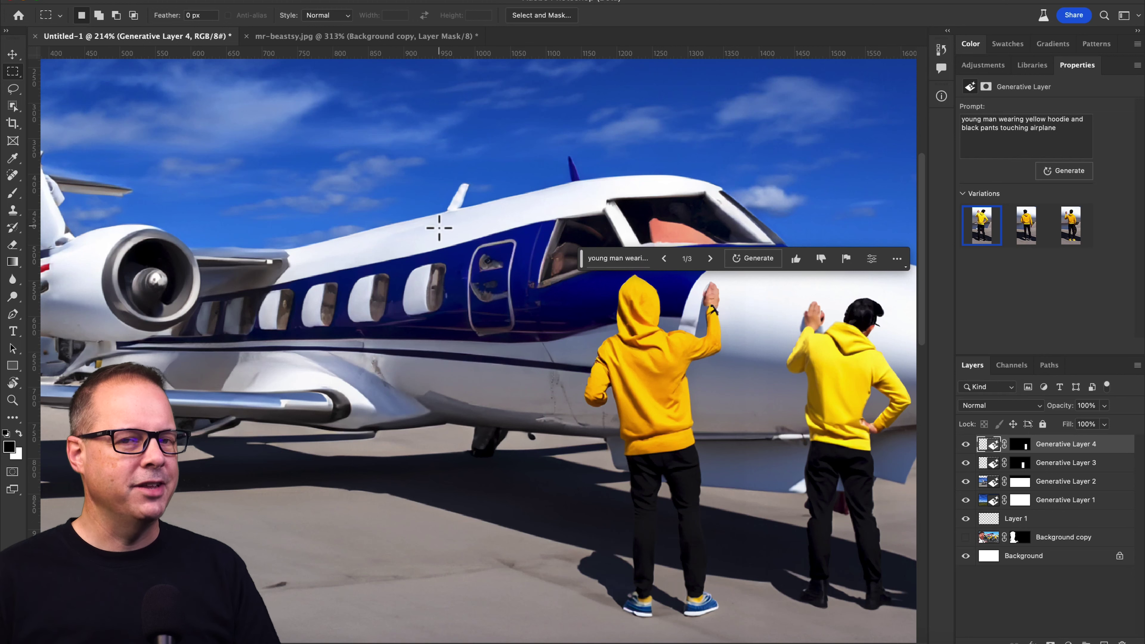
pyautogui.moveTo(430, 230); pyautogui.dragTo(537, 566)
pyautogui.moveTo(537, 566); pyautogui.dragTo(564, 578)
pyautogui.click(363, 292)
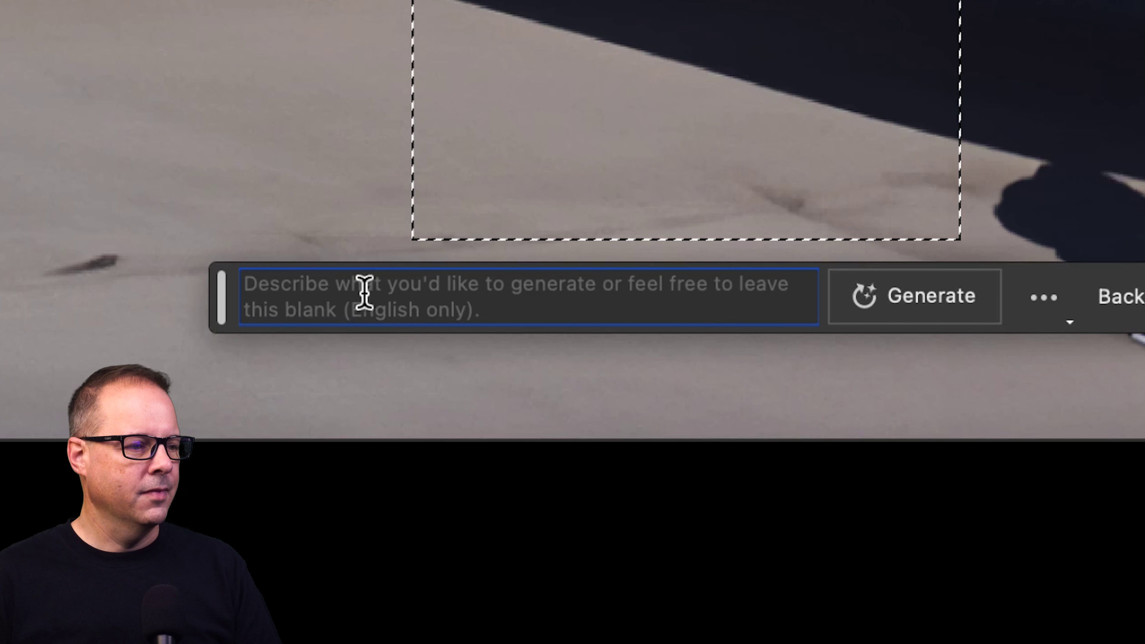
pyautogui.write('airplane door open with stairs')
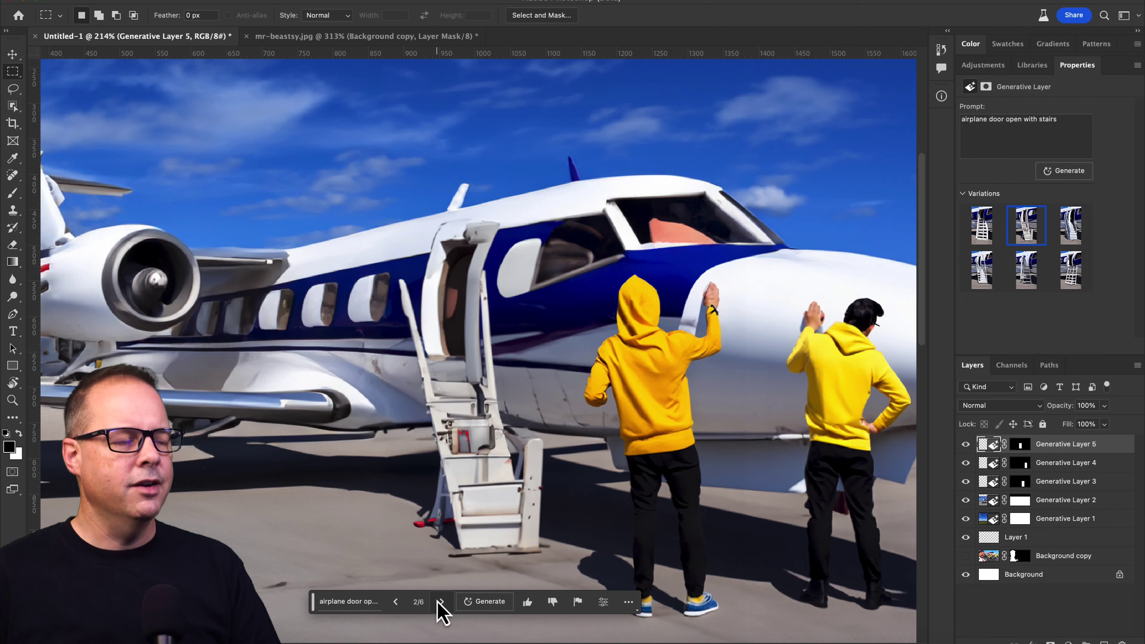
# Compare the variations of the open airplane door and keep the one with the straight white open-tread stairs.
pyautogui.click(438, 602)
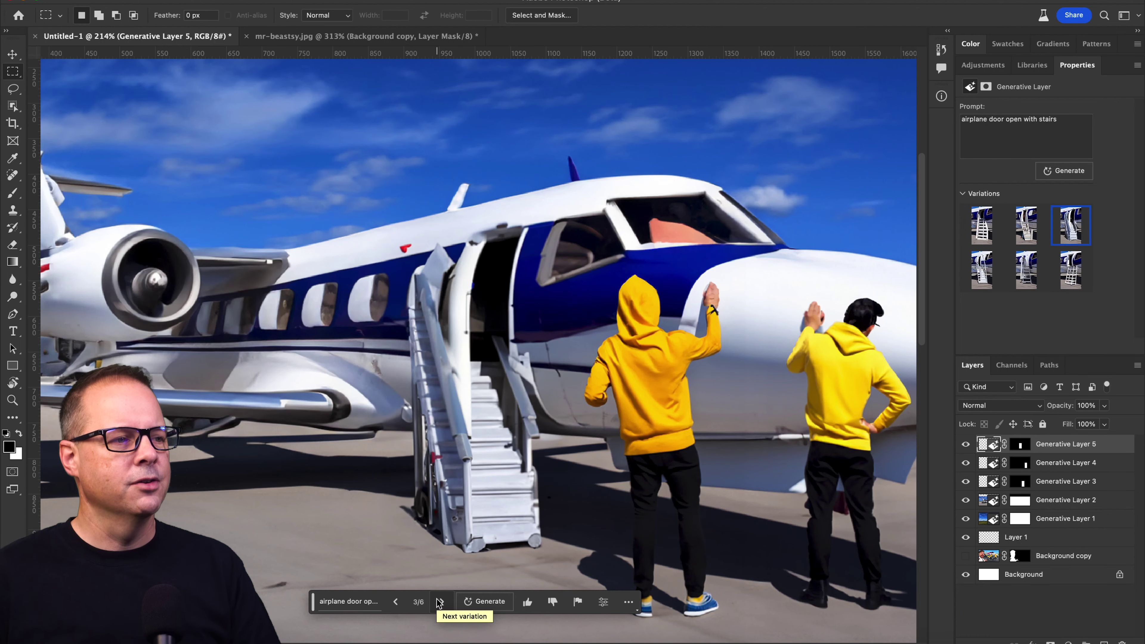
pyautogui.click(440, 602)
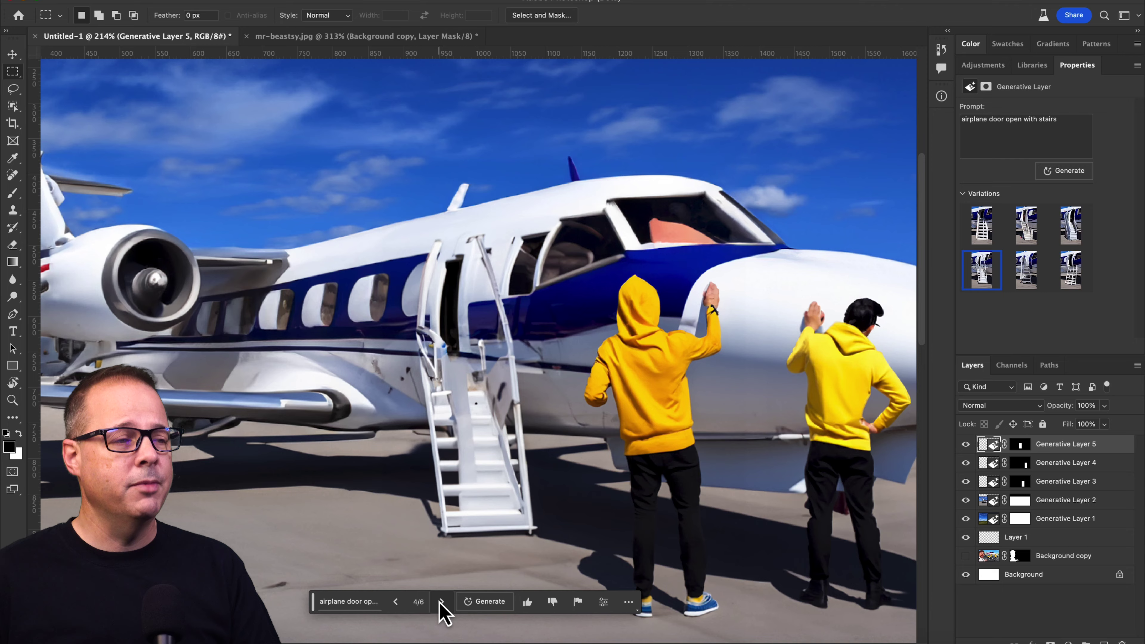
pyautogui.click(439, 602)
pyautogui.click(439, 602)
pyautogui.click(439, 602)
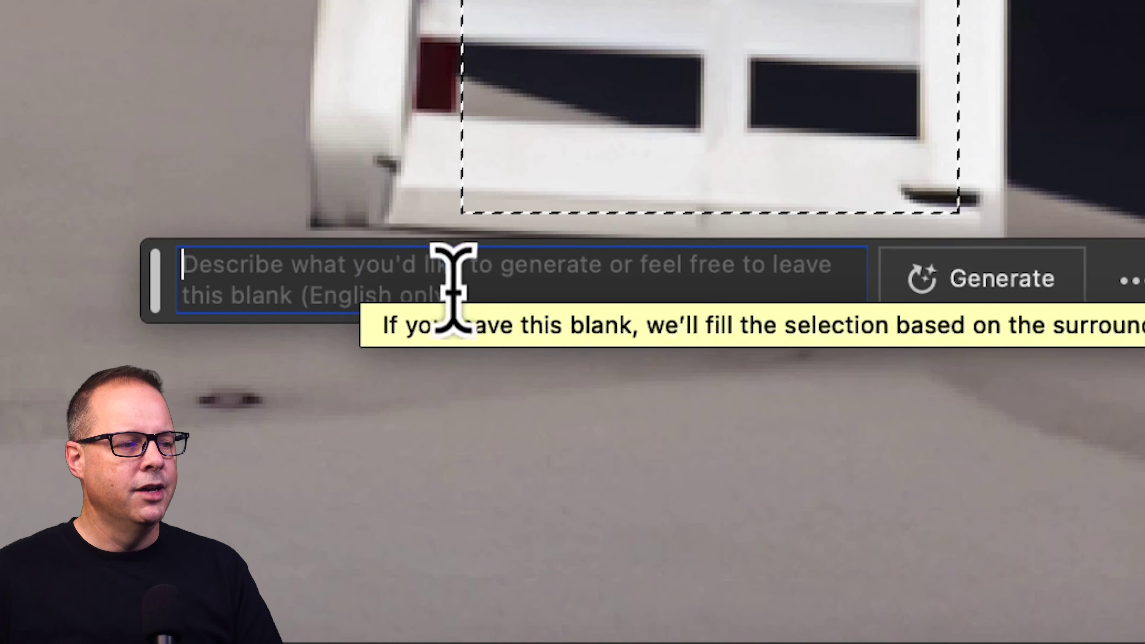
# Generate "young man wearing yellow hoodie and black pants sitting on stairs" in a selection over the lower steps.
pyautogui.write('young man wearing yellow hoodie and black pants touching airplane')
pyautogui.moveTo(384, 545); pyautogui.dragTo(427, 552)
pyautogui.write('sitting on stairs')
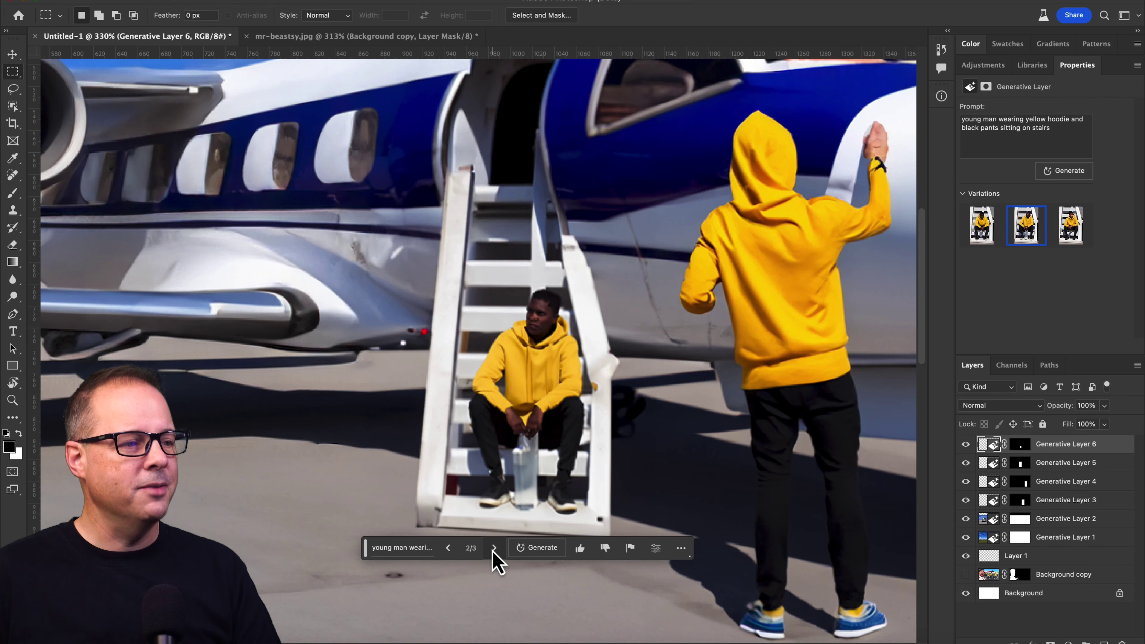
# Compare the three variations of the man seated on the stairs and keep the first one.
pyautogui.click(494, 547)
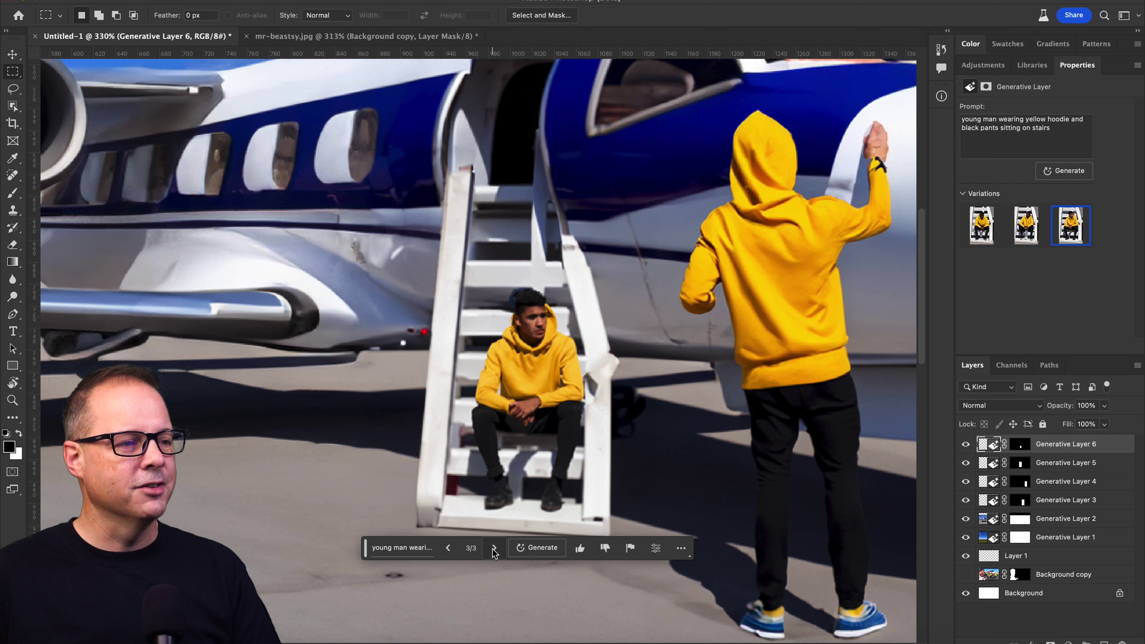
pyautogui.click(494, 547)
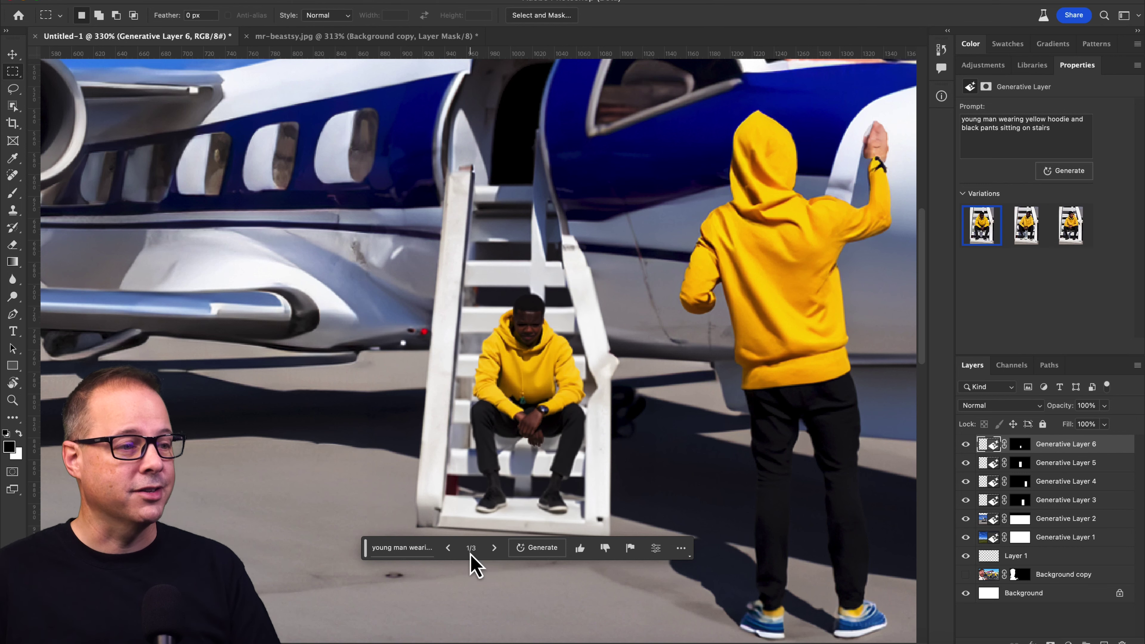
pyautogui.press('super+0')
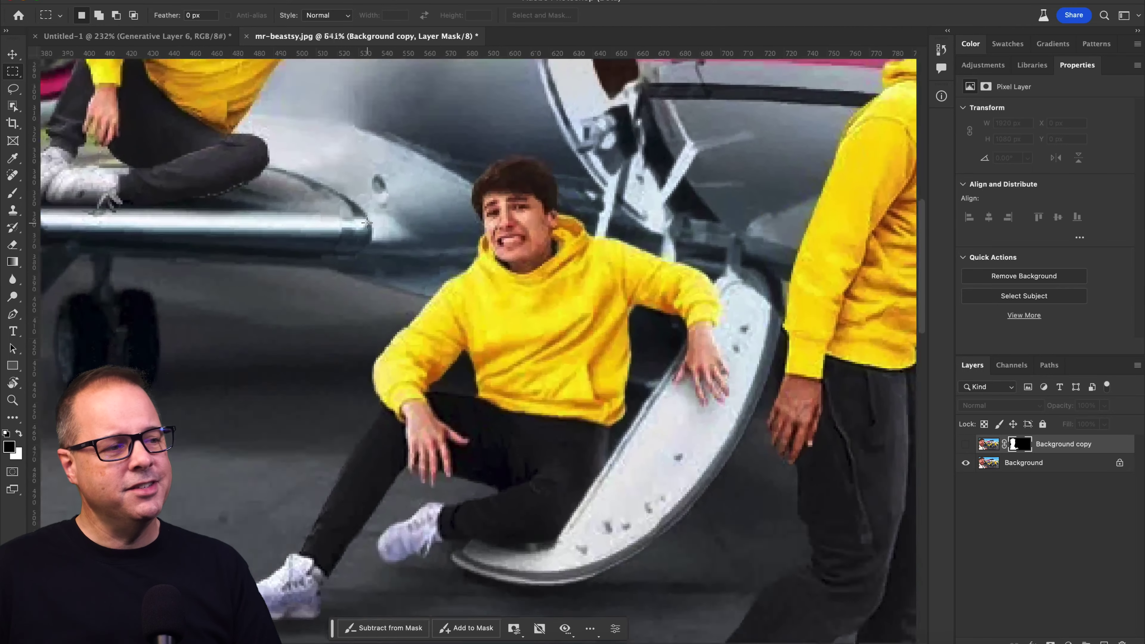
# Using the wing sitter in mr-beastsy.jpg as reference, generate "young man wearing yellow hoodie and black pants touching airplane sitting on wing" in a selection above the wing.
pyautogui.hscroll(-5, 367, 224)
pyautogui.scroll(4, 367, 223)
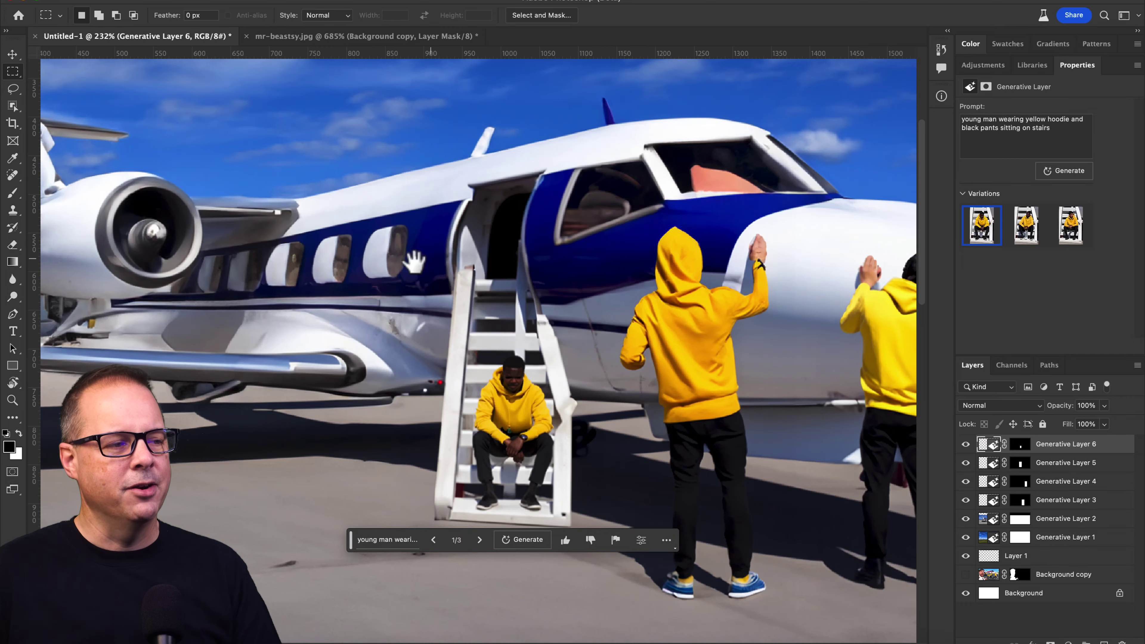
pyautogui.scroll(8, 613, 287)
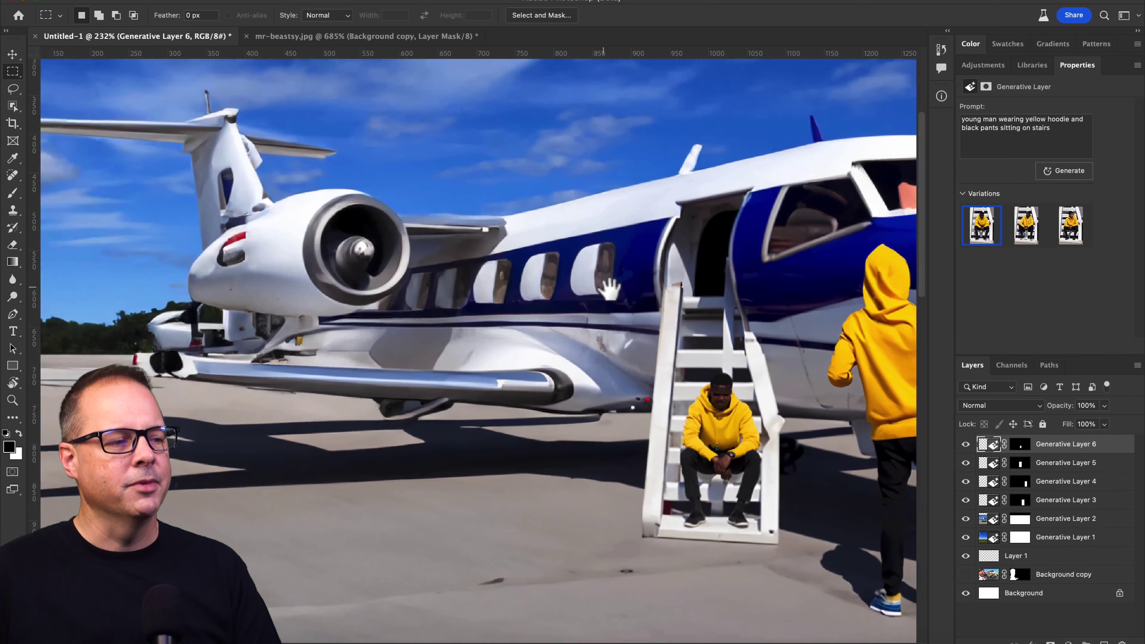
pyautogui.hscroll(5, 618, 287)
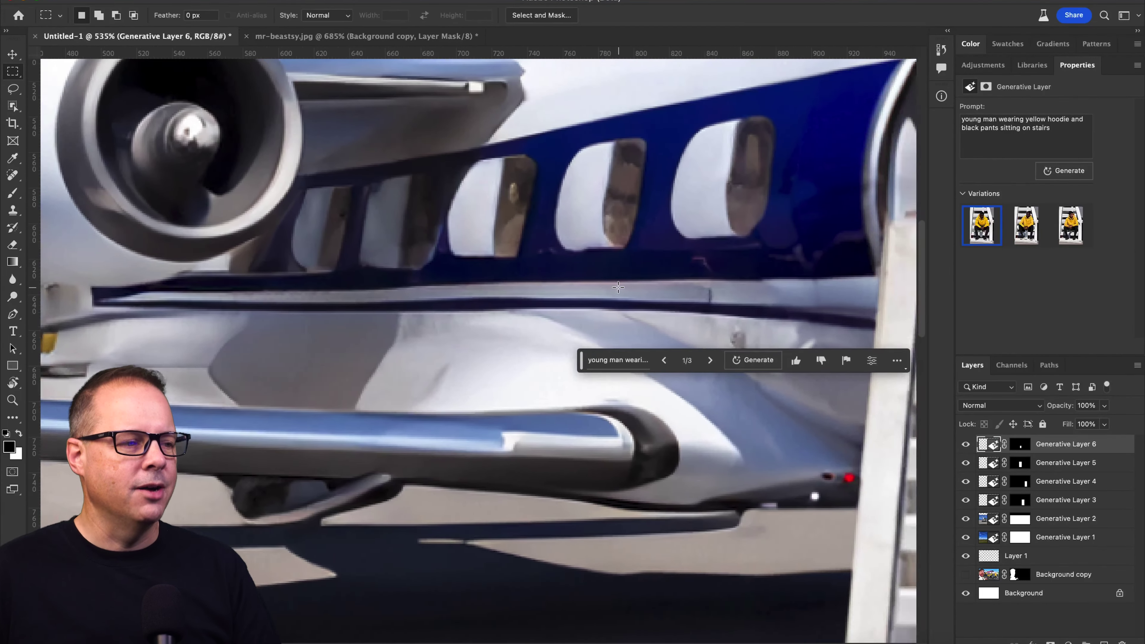
pyautogui.moveTo(667, 161); pyautogui.dragTo(689, 136)
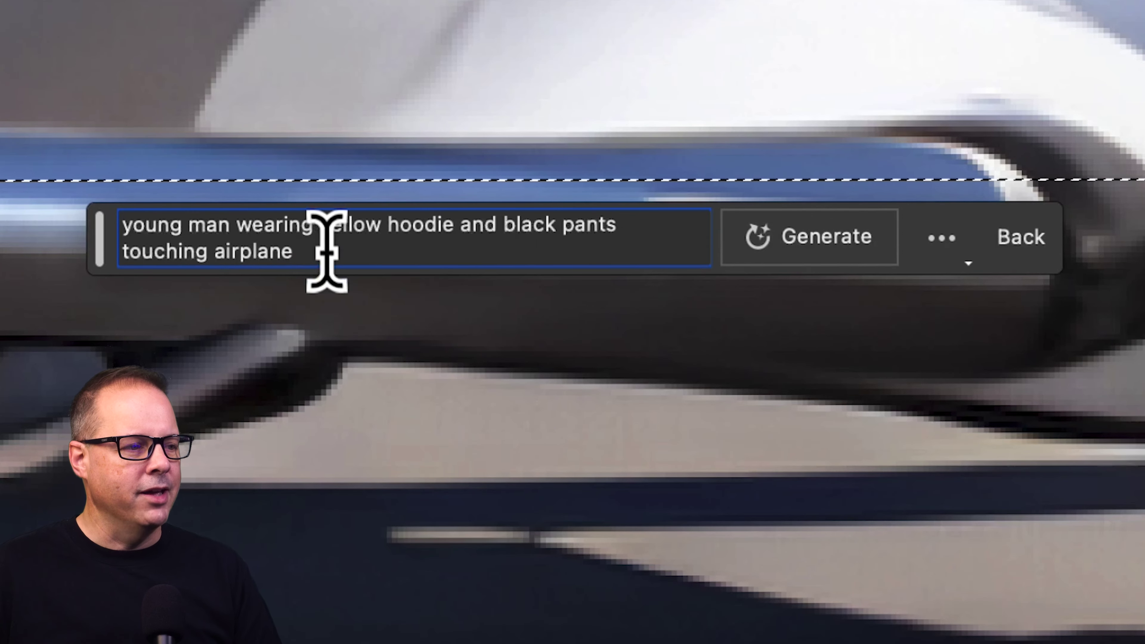
pyautogui.write('sitting on wing')
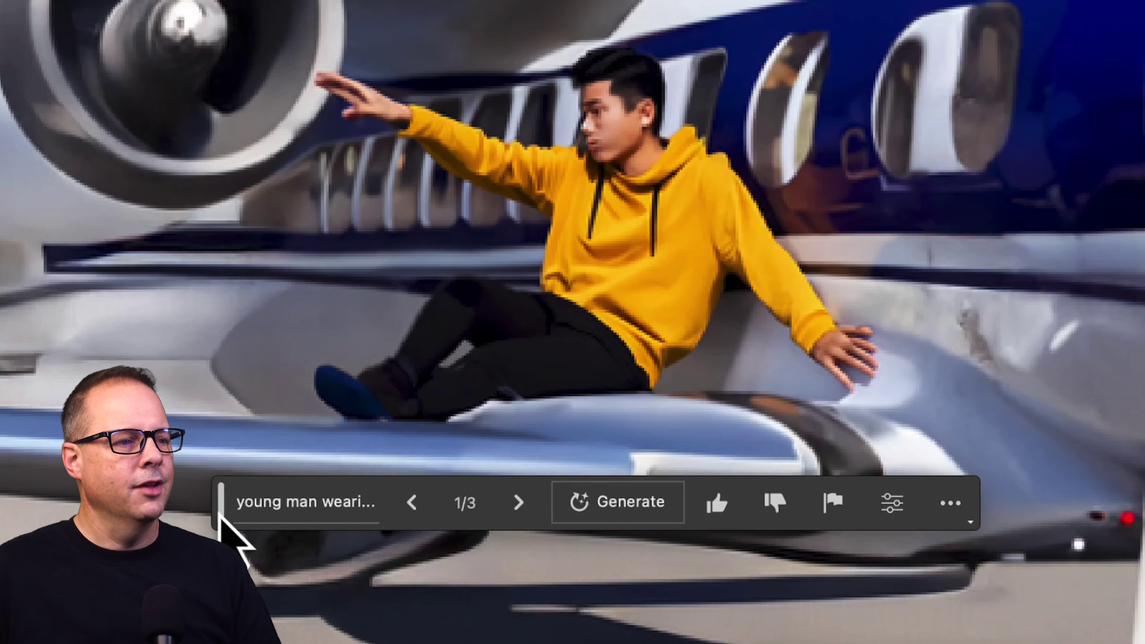
# Compare the three variations of the man on the wing and keep the first one, with his arm reaching toward the engine.
pyautogui.moveTo(221, 514); pyautogui.dragTo(225, 616)
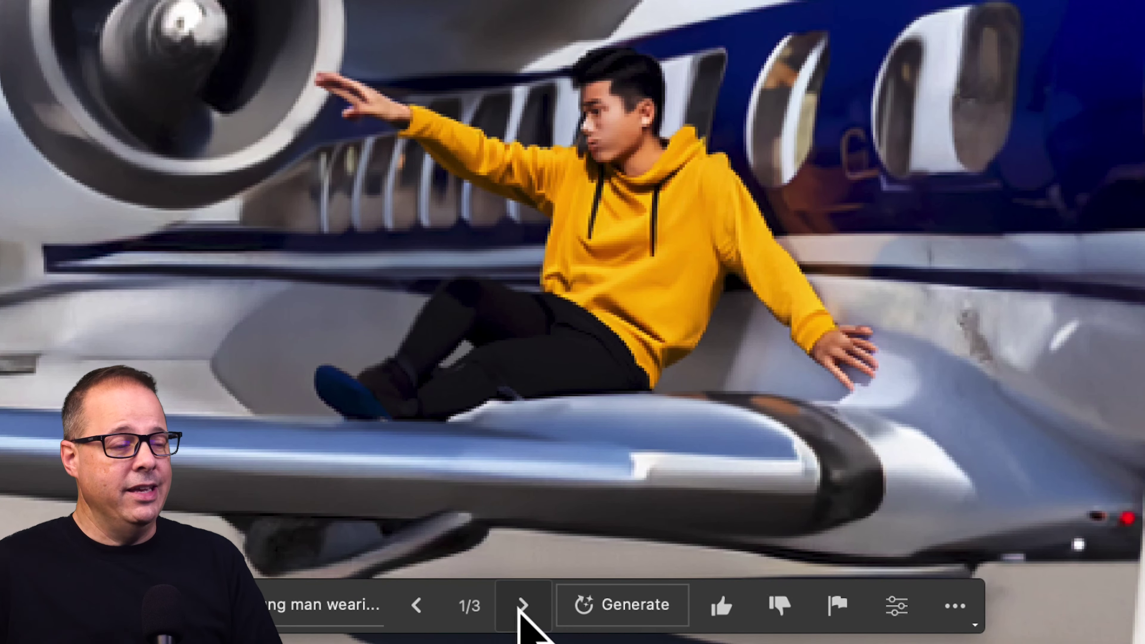
pyautogui.click(523, 609)
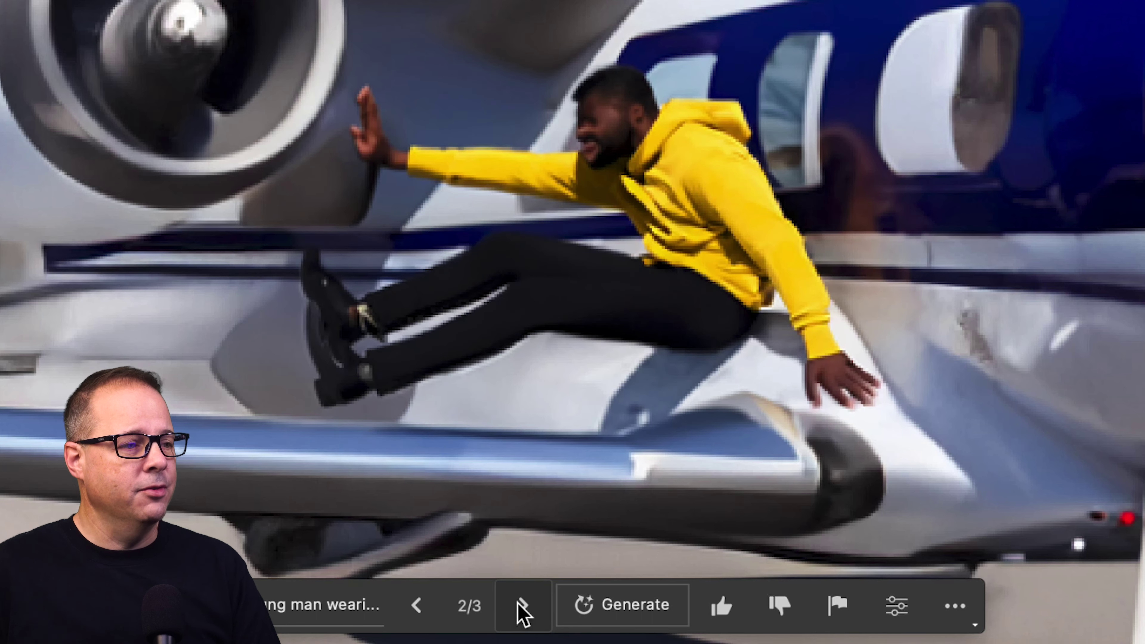
pyautogui.click(523, 608)
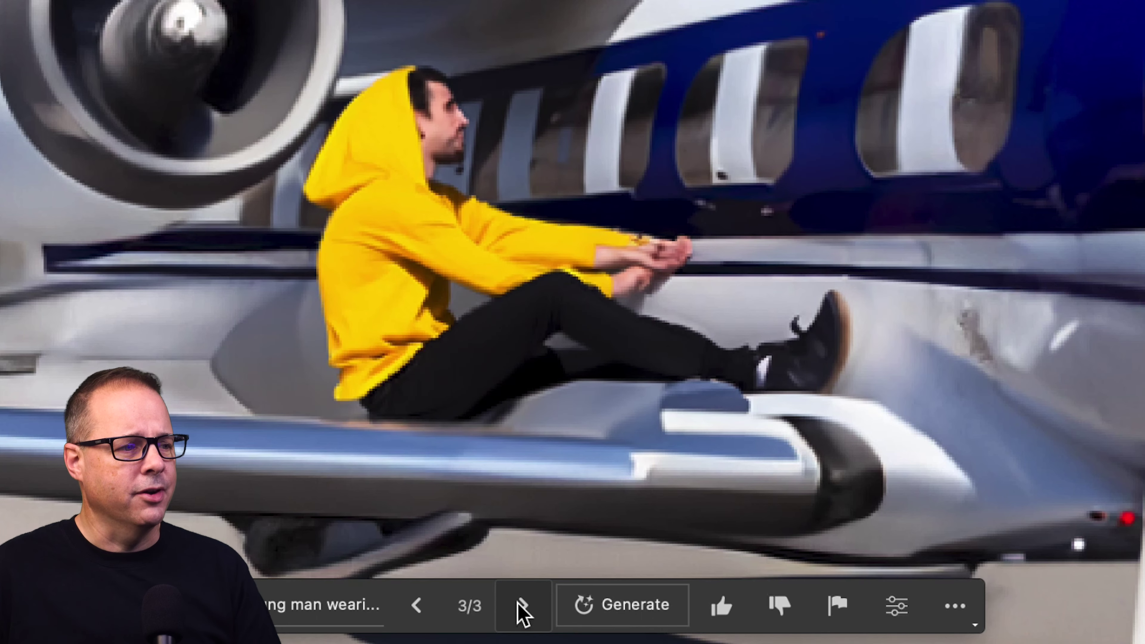
pyautogui.click(517, 602)
pyautogui.click(518, 603)
pyautogui.click(519, 602)
pyautogui.click(519, 601)
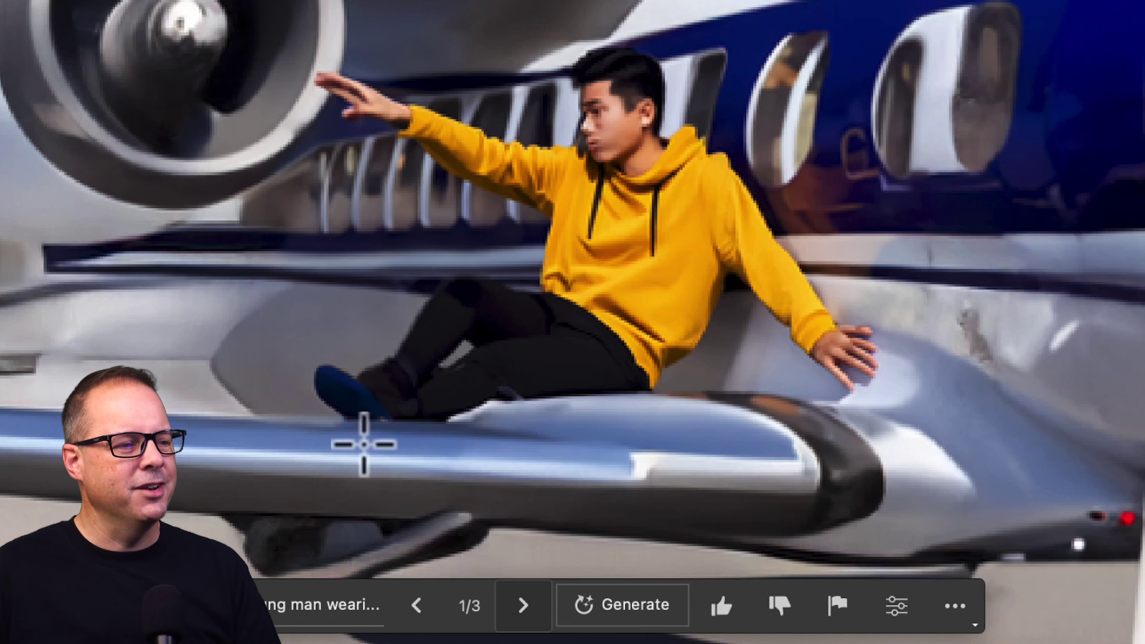
# Compare the whole generated airplane scene side by side with the original mr-beastsy.jpg.
pyautogui.scroll(5, 273, 329)
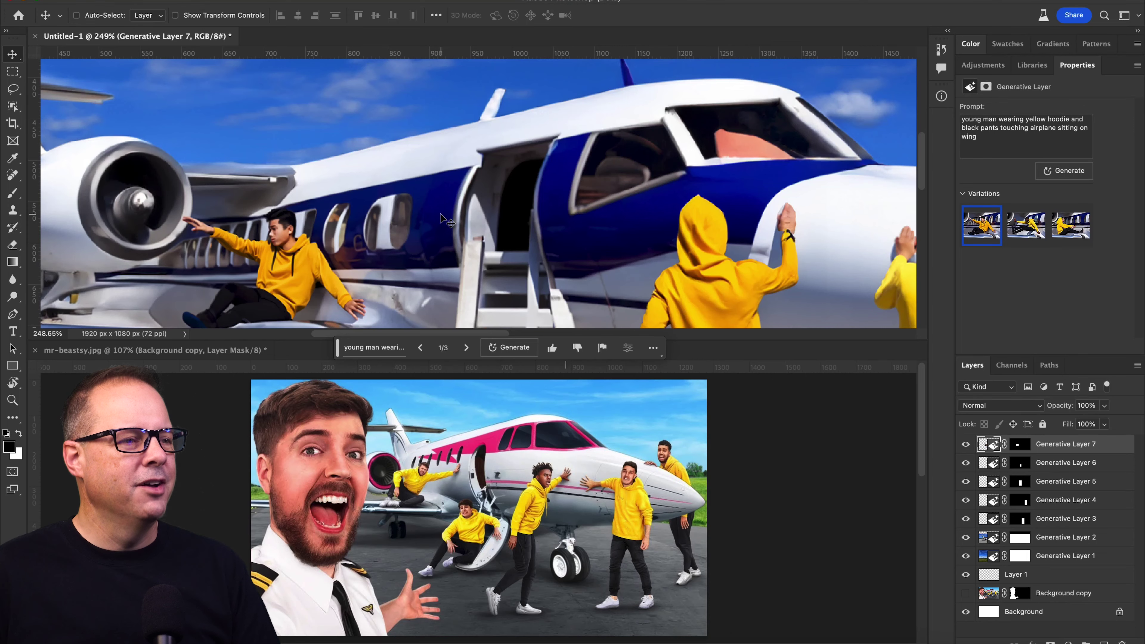
pyautogui.scroll(-10, 443, 220)
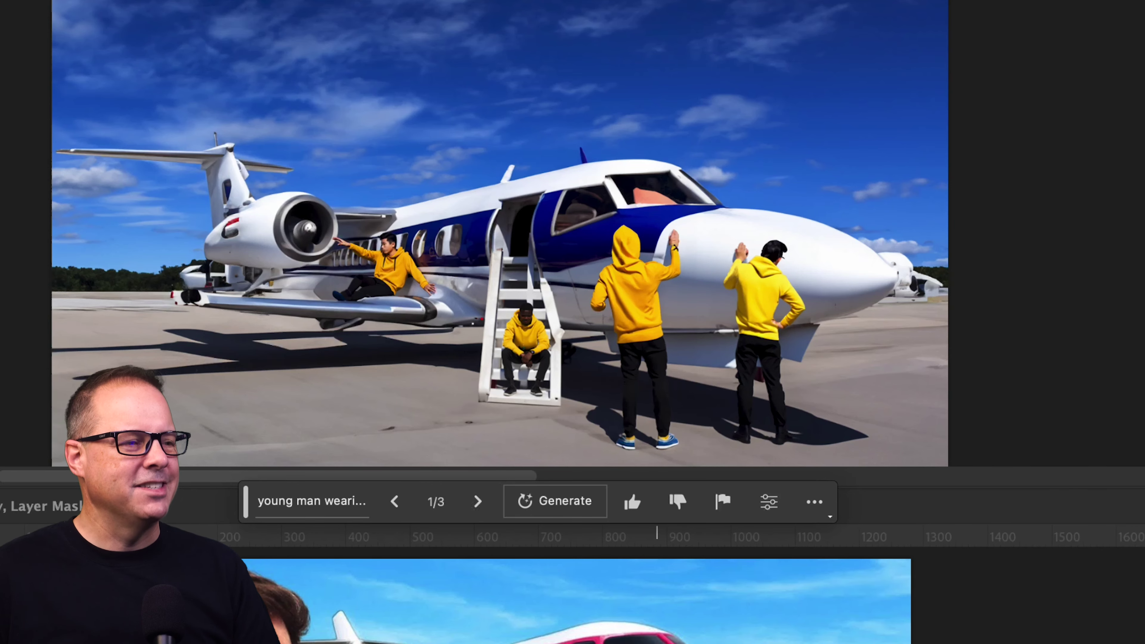
pyautogui.hotkey('ctrl', 'v')
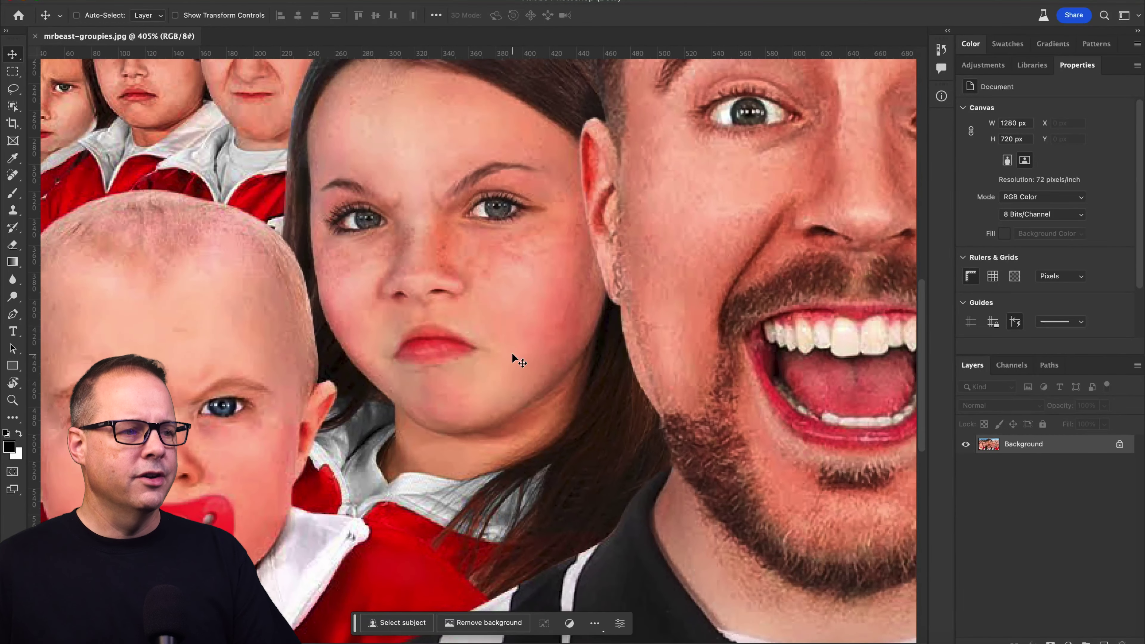
# Examine mrbeast-groupies.jpg as a whole and up close, including the children, the elderly people and the crowd behind them.
pyautogui.hotkey('ctrl', '0')
pyautogui.scroll(-3, 512, 354)
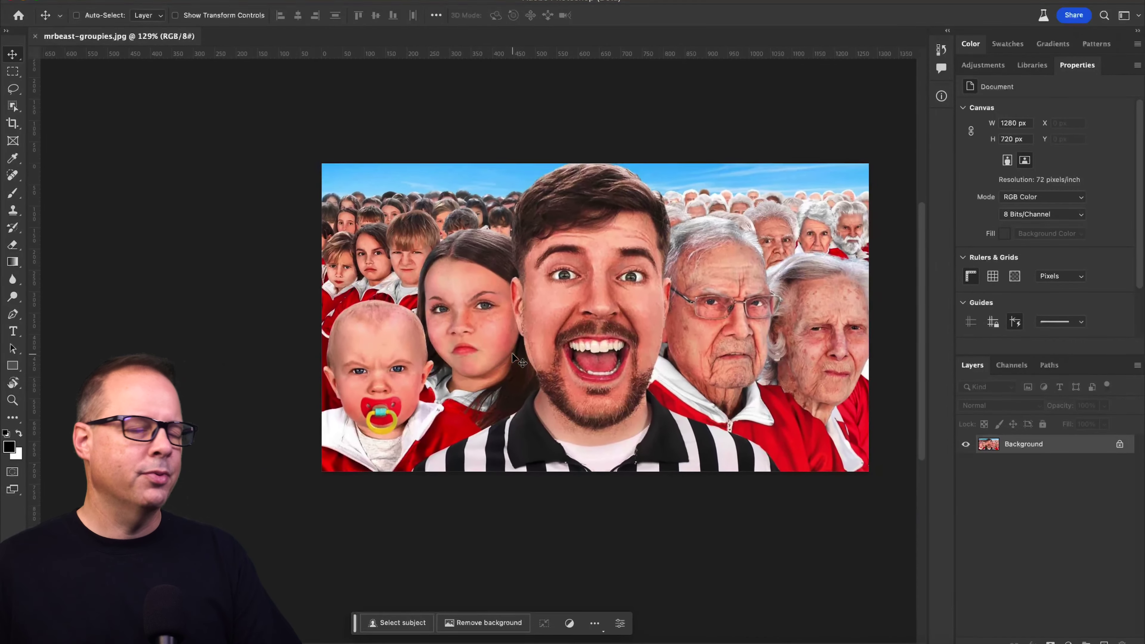
pyautogui.scroll(6, 513, 355)
pyautogui.scroll(-3, 512, 351)
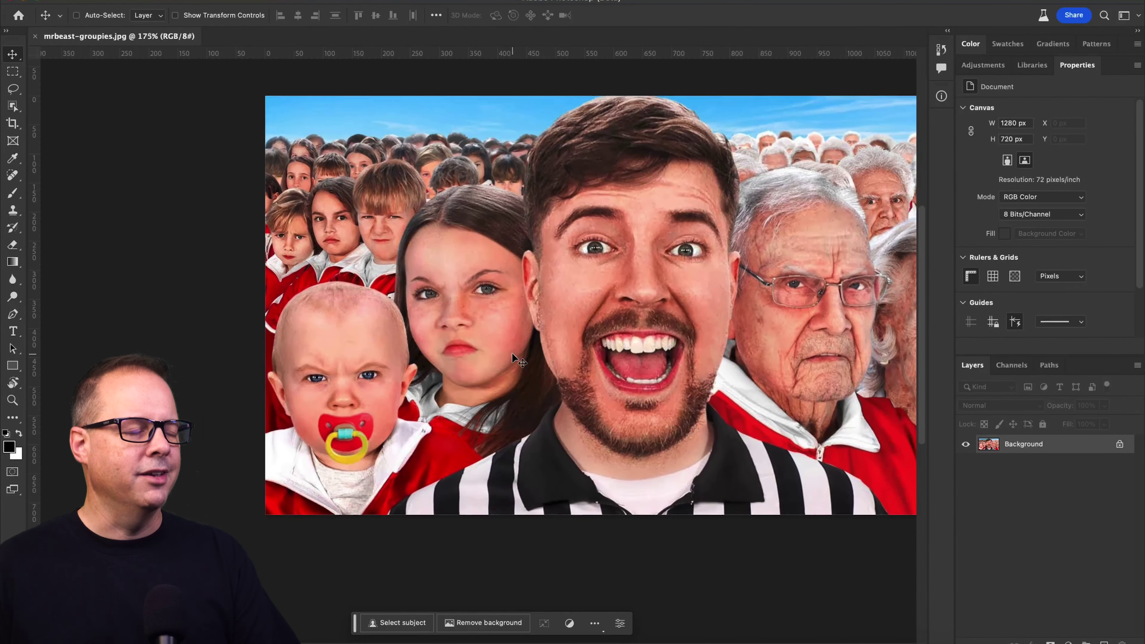
pyautogui.scroll(5, 511, 351)
pyautogui.scroll(-3, 512, 352)
pyautogui.scroll(5, 511, 352)
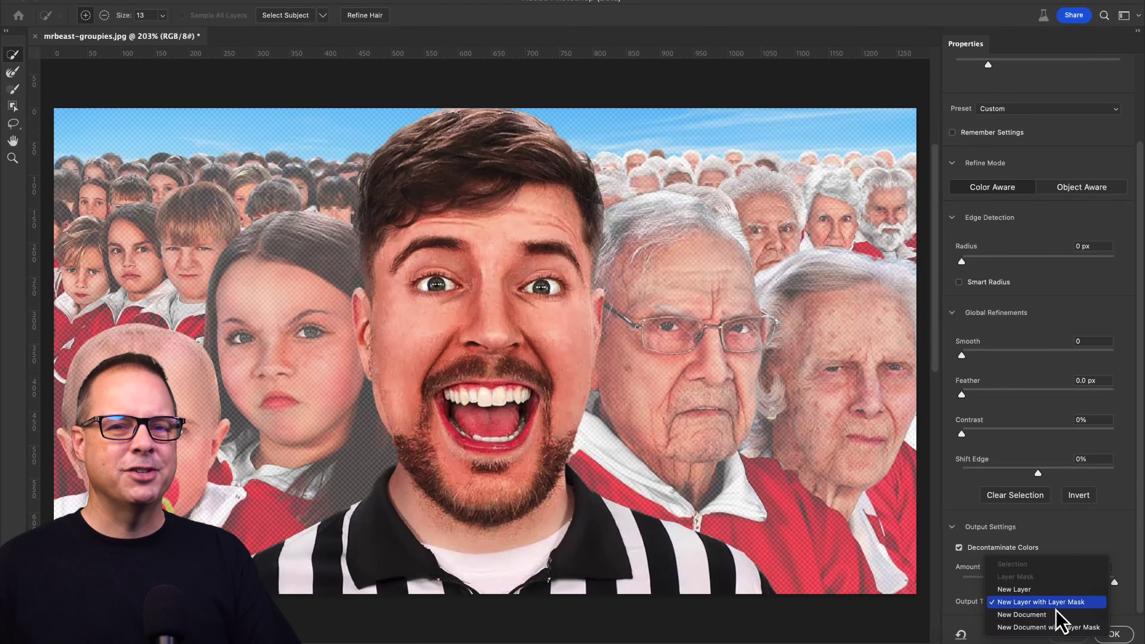
# Output the masked man in the striped shirt to a new layer with layer mask, decontaminating colors at 100%, and copy it into Untitled-1.
pyautogui.click(1055, 606)
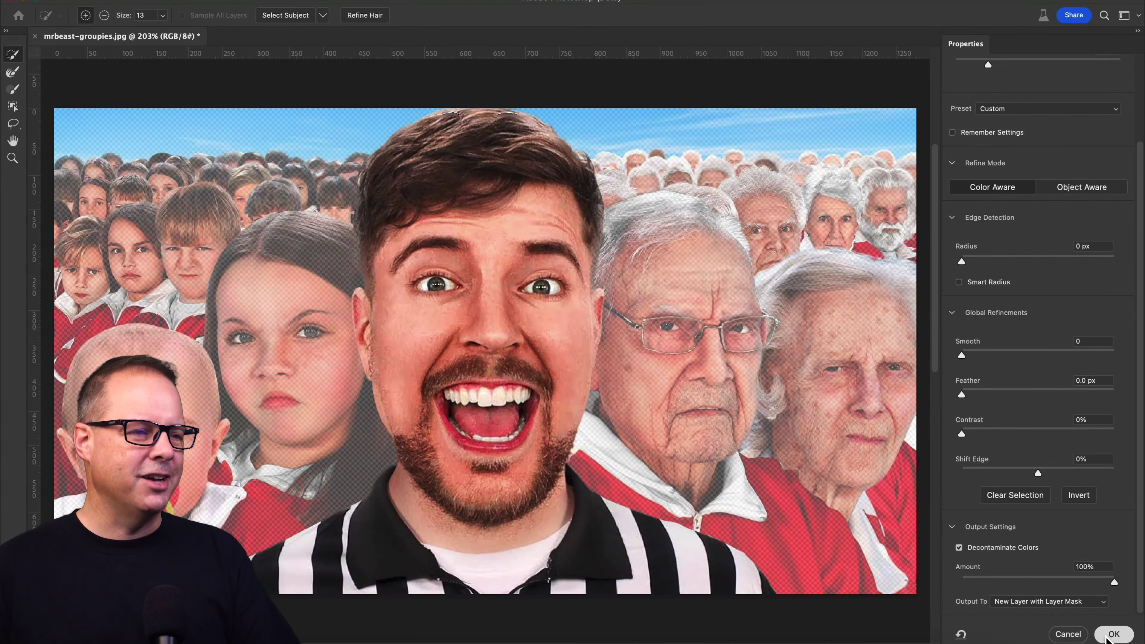
pyautogui.click(1111, 635)
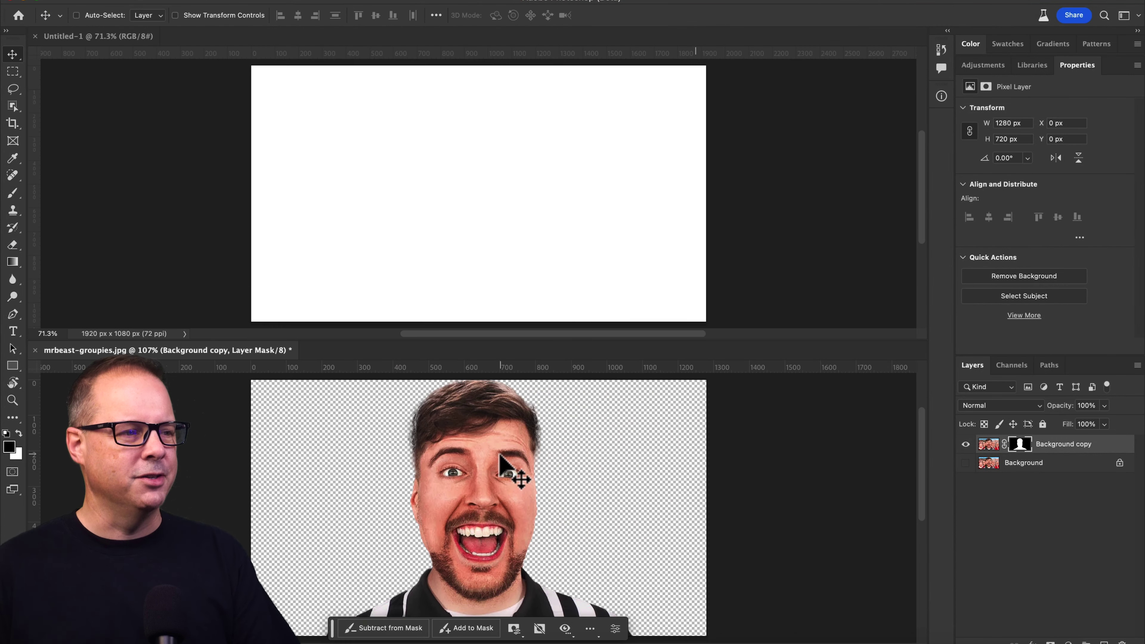
pyautogui.moveTo(511, 473); pyautogui.dragTo(443, 187)
# Enlarge the man cutout proportionally to fill the height of the canvas and hide its layer.
pyautogui.hotkey('ctrl', 't')
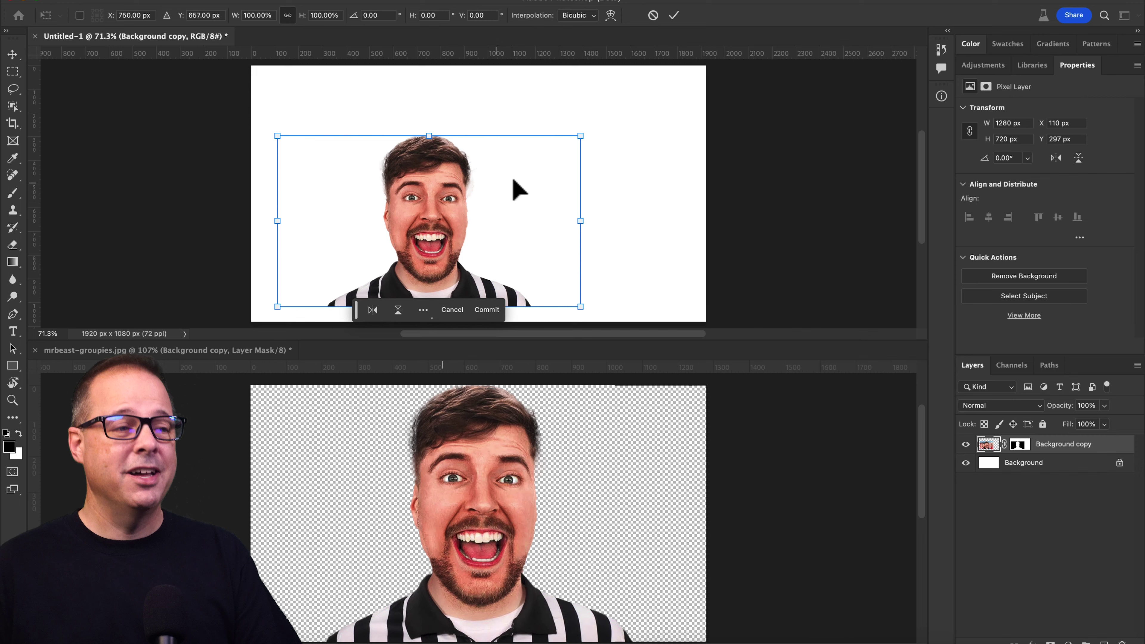
pyautogui.moveTo(591, 140); pyautogui.dragTo(677, 70)
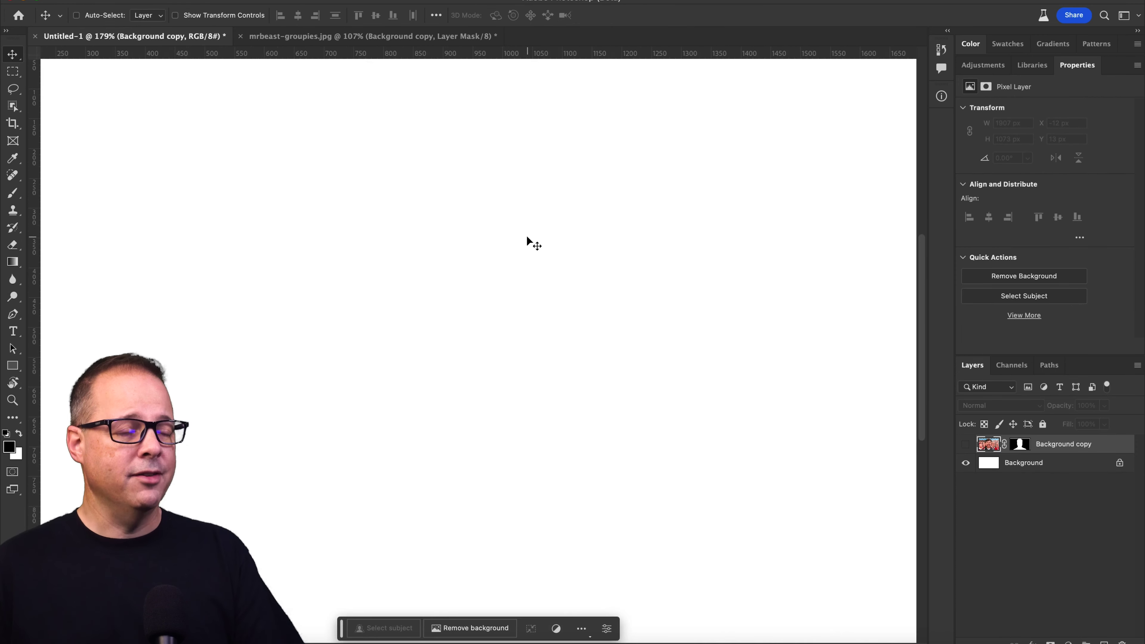
pyautogui.hotkey('ctrl', '-')
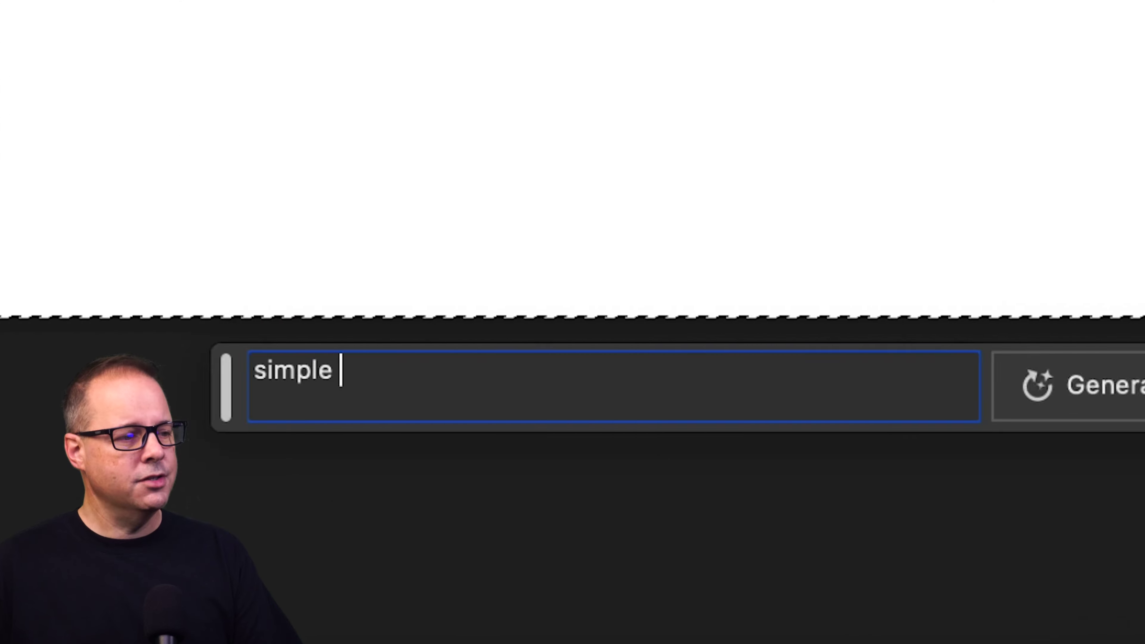
# Generate a full-canvas background with the prompt "simple landscape with blue sky".
pyautogui.write('landscape with')
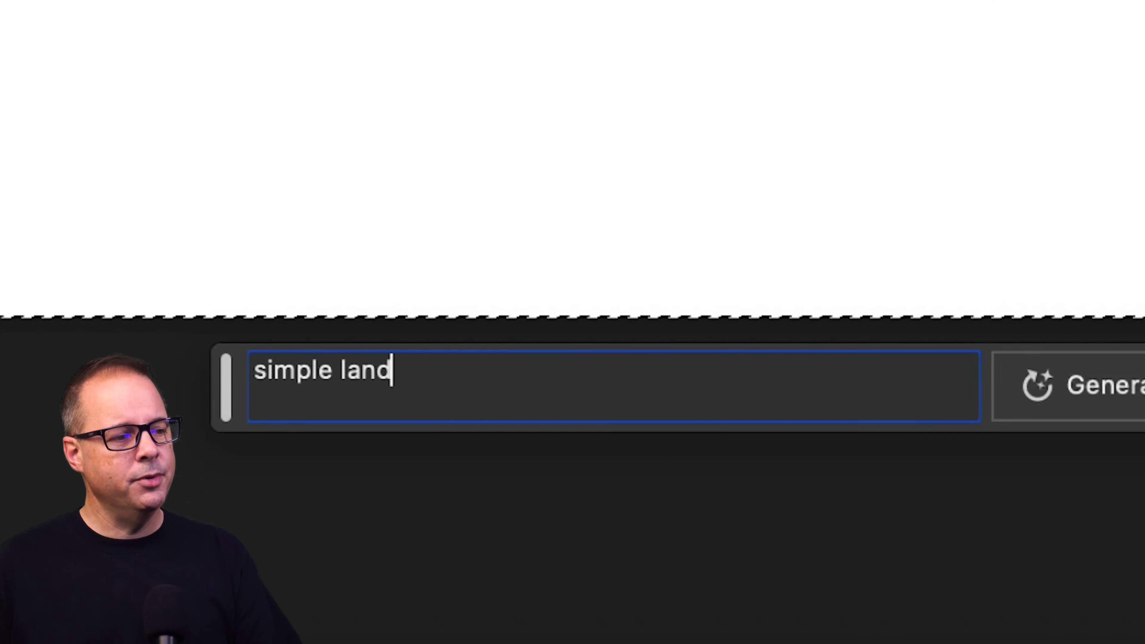
pyautogui.write(' blue sky')
pyautogui.press('Return')
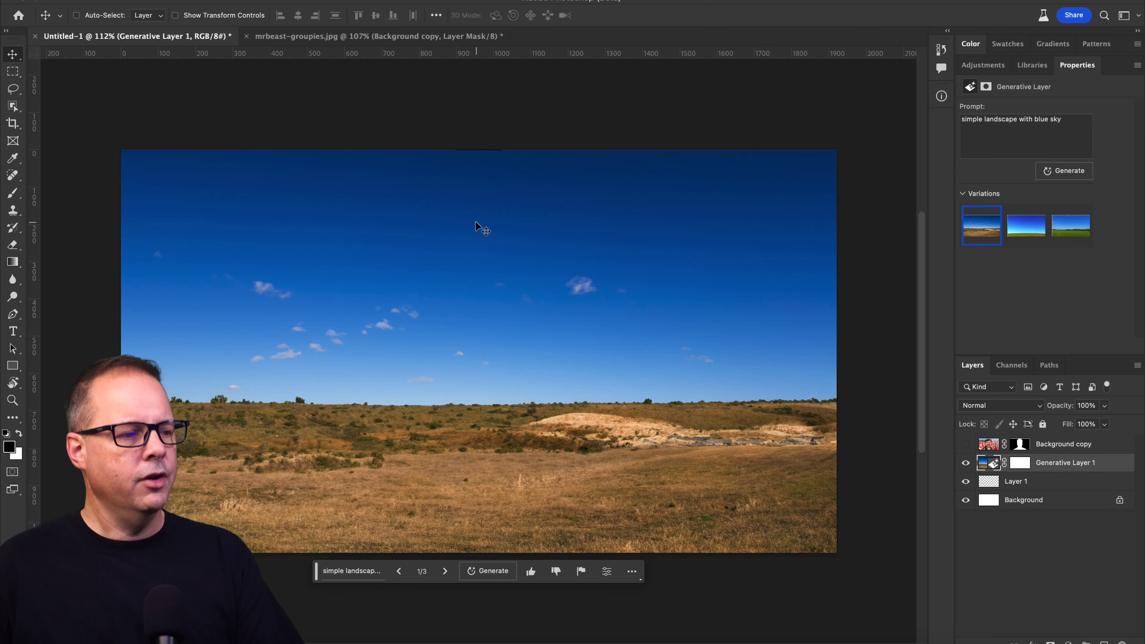
# Compare the three landscape variations and choose the green field with trees along the horizon.
pyautogui.click(445, 570)
pyautogui.click(445, 571)
pyautogui.click(445, 571)
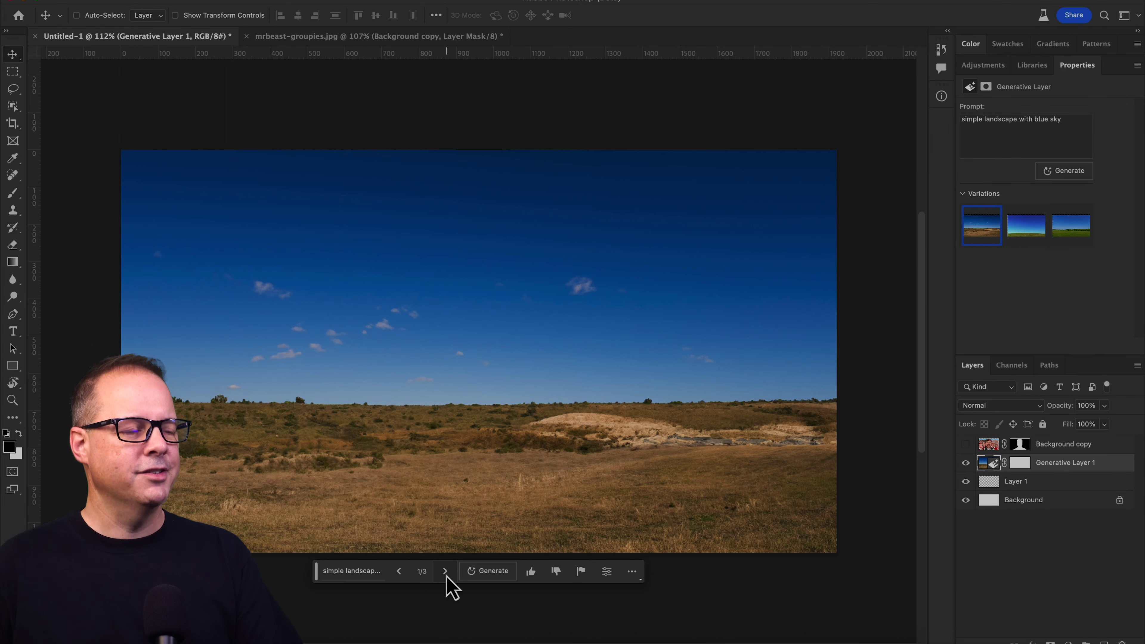
pyautogui.click(445, 571)
pyautogui.click(446, 571)
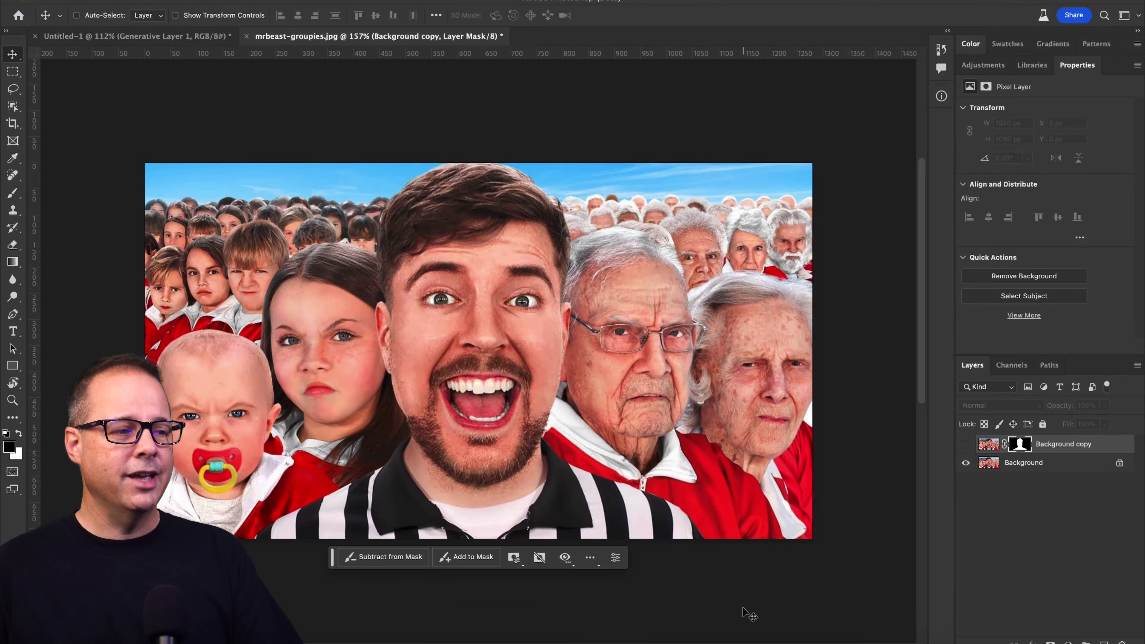
# Generate a crowd on the right half of the landscape with the prompt "a large group of older people wearing red jumpsuits".
pyautogui.scroll(-2, 743, 613)
pyautogui.scroll(5, 743, 612)
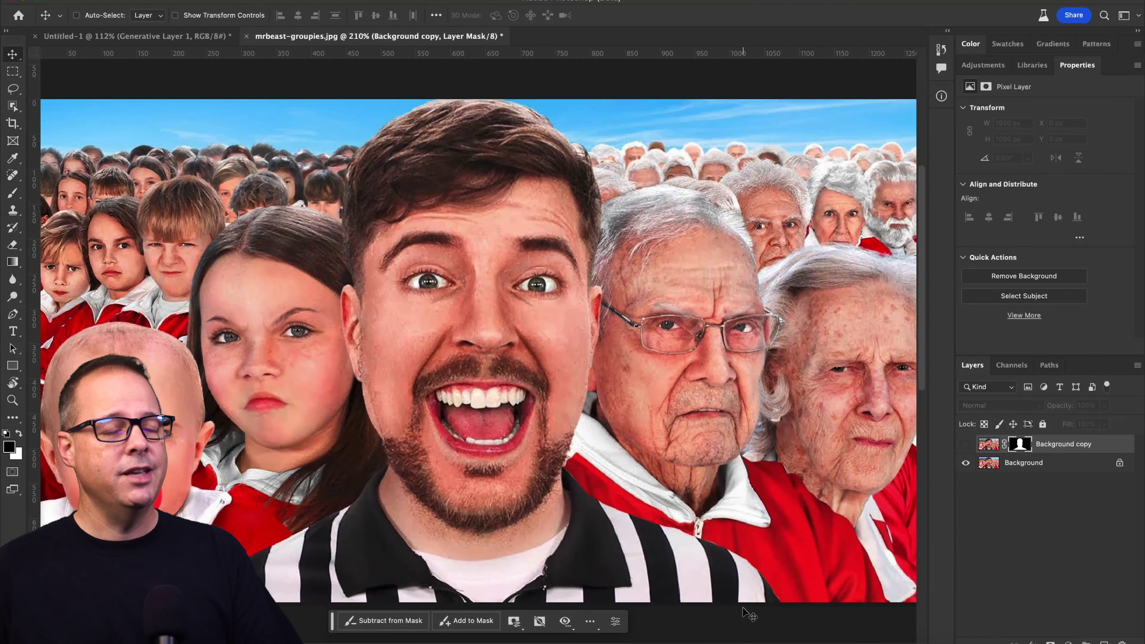
pyautogui.hotkey('ctrl', '-')
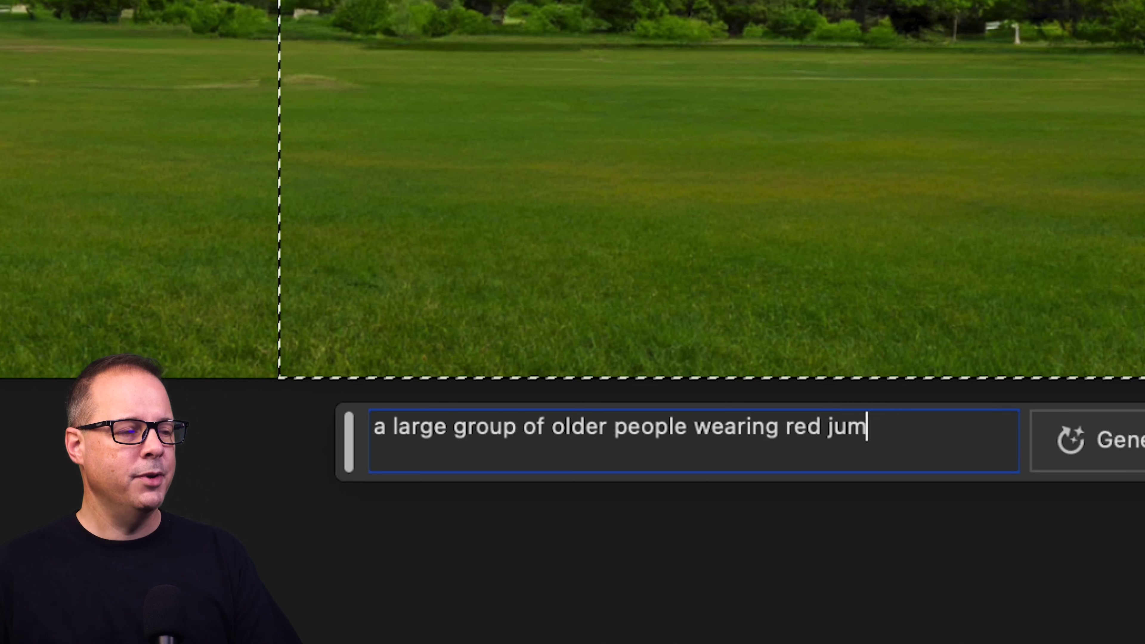
pyautogui.write('psuits')
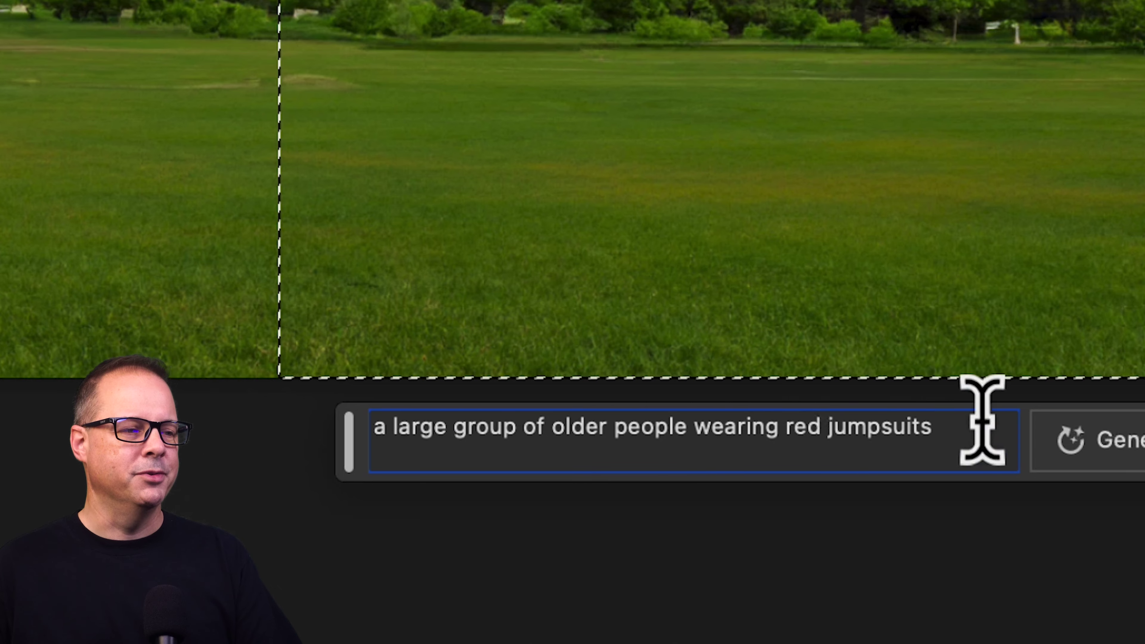
pyautogui.click(1100, 440)
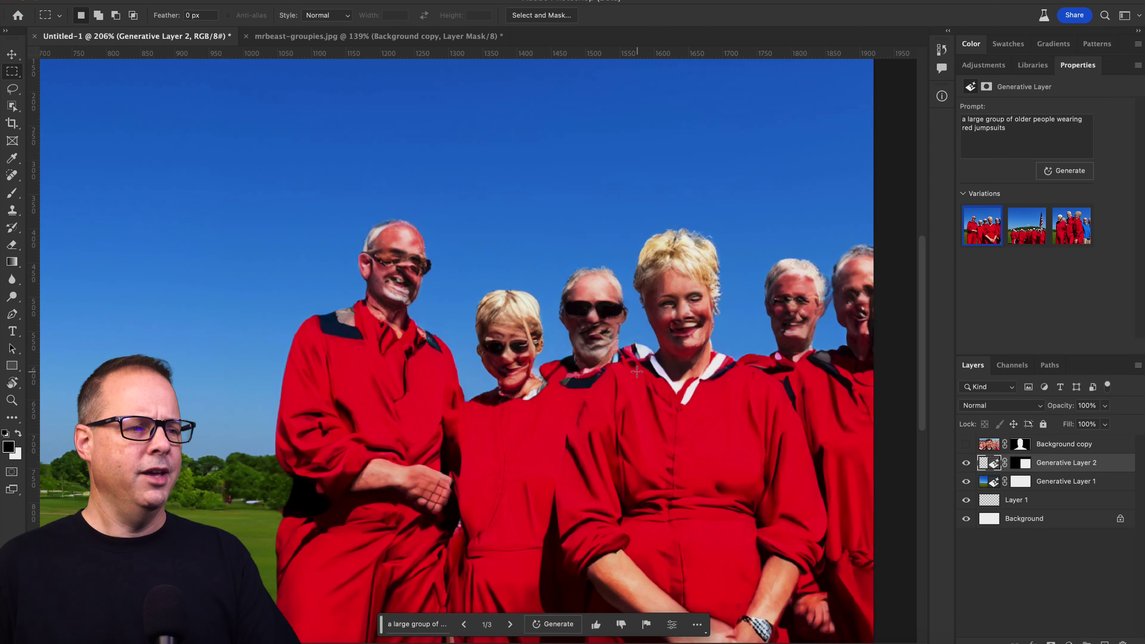
# Compare the three variations of the older crowd and choose the first one.
pyautogui.scroll(-2, 637, 372)
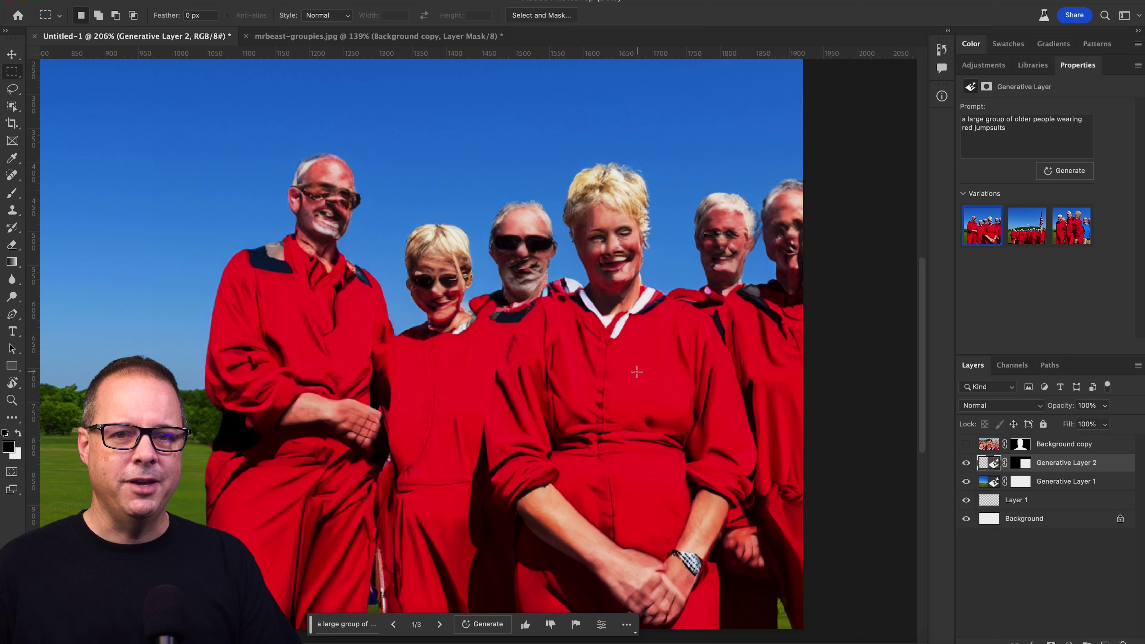
pyautogui.click(440, 625)
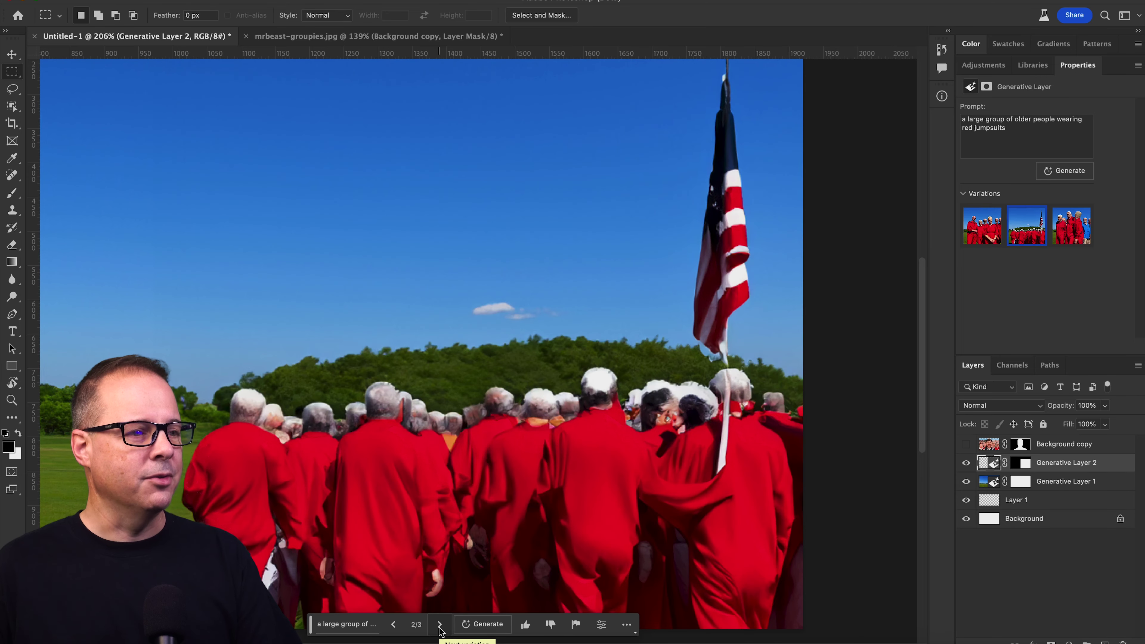
pyautogui.click(440, 625)
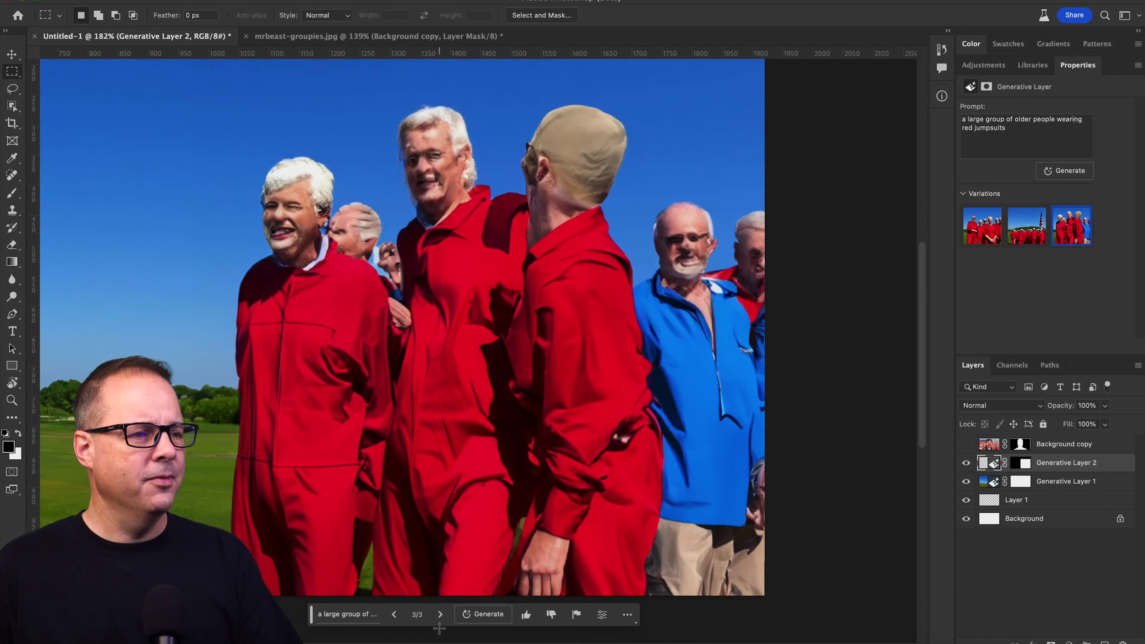
pyautogui.scroll(2, 736, 399)
pyautogui.scroll(-4, 736, 400)
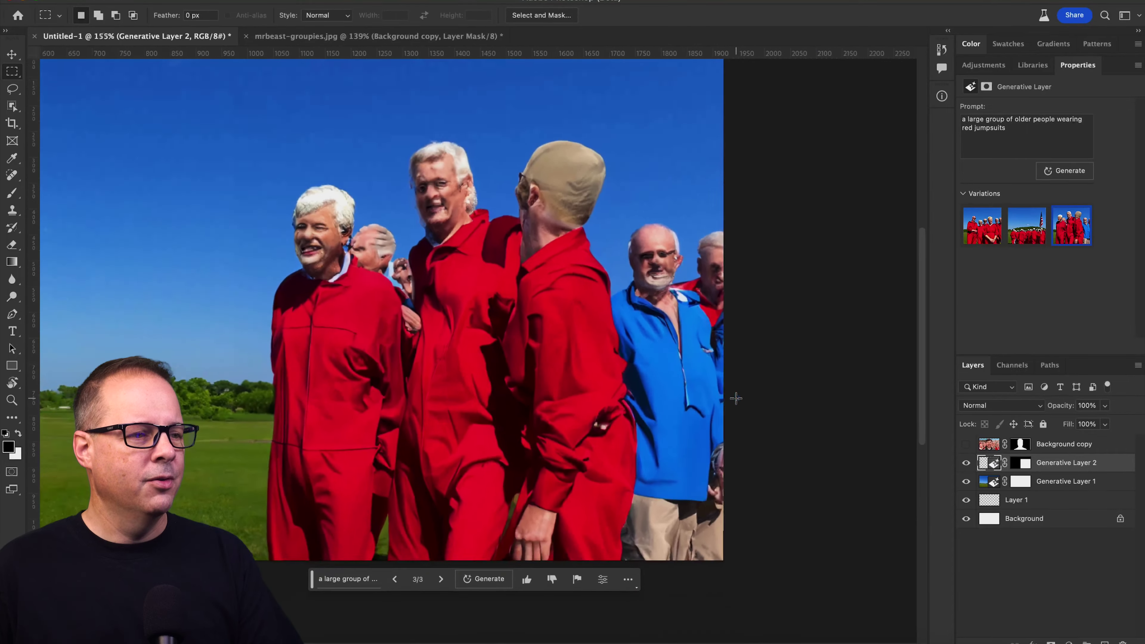
pyautogui.scroll(2, 735, 399)
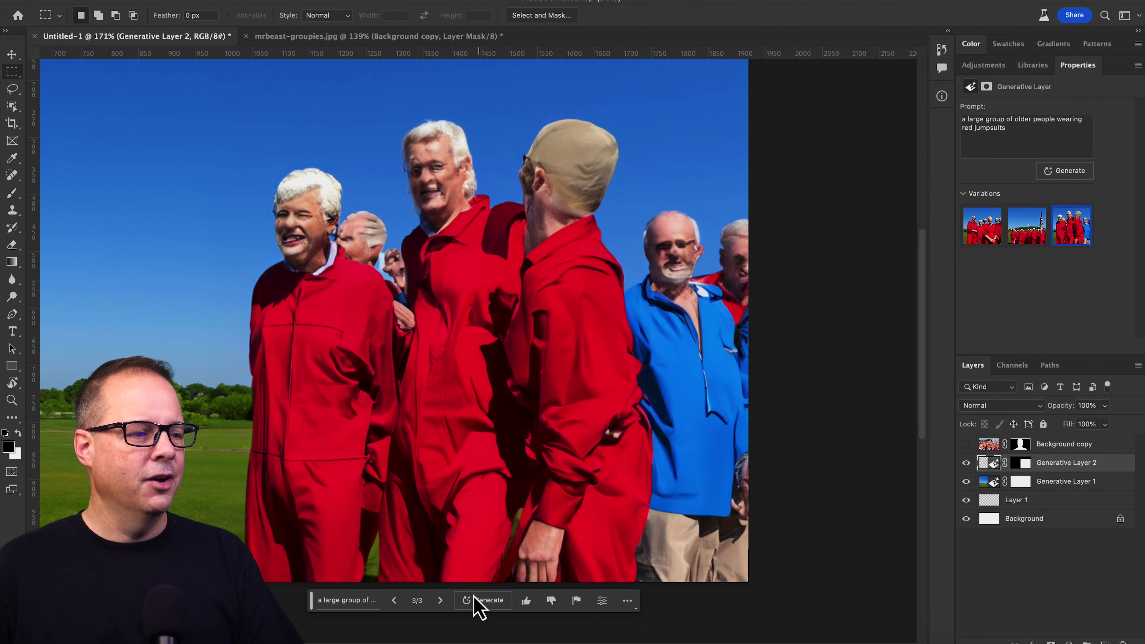
pyautogui.click(442, 603)
pyautogui.scroll(5, 518, 456)
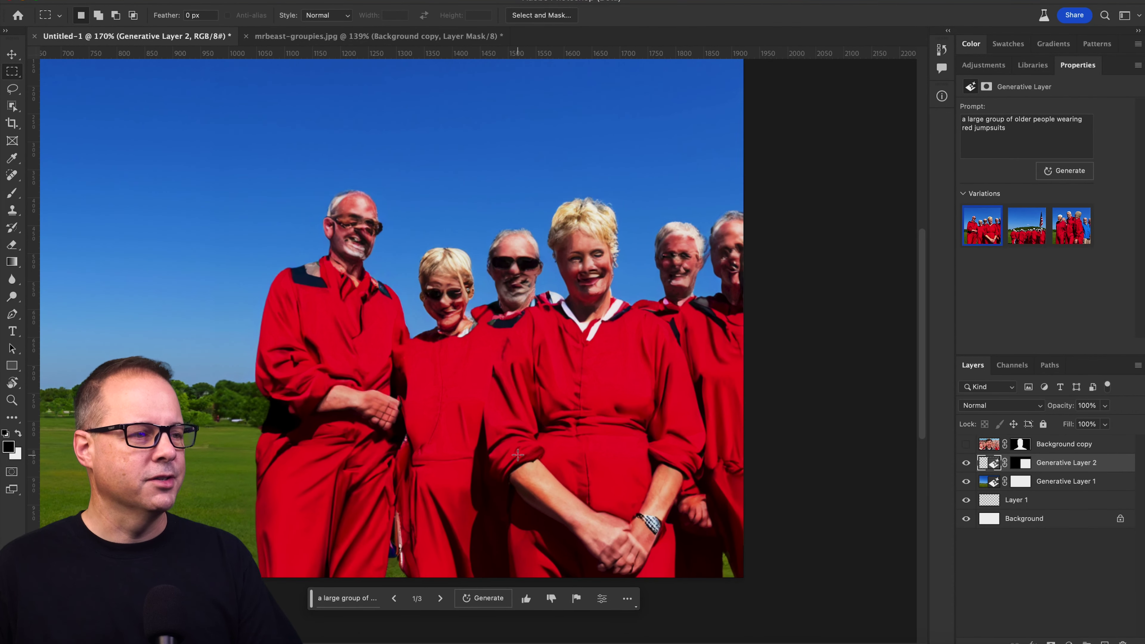
# Examine the faces and hands of the generated older crowd up close and in the whole composition.
pyautogui.scroll(-4, 518, 455)
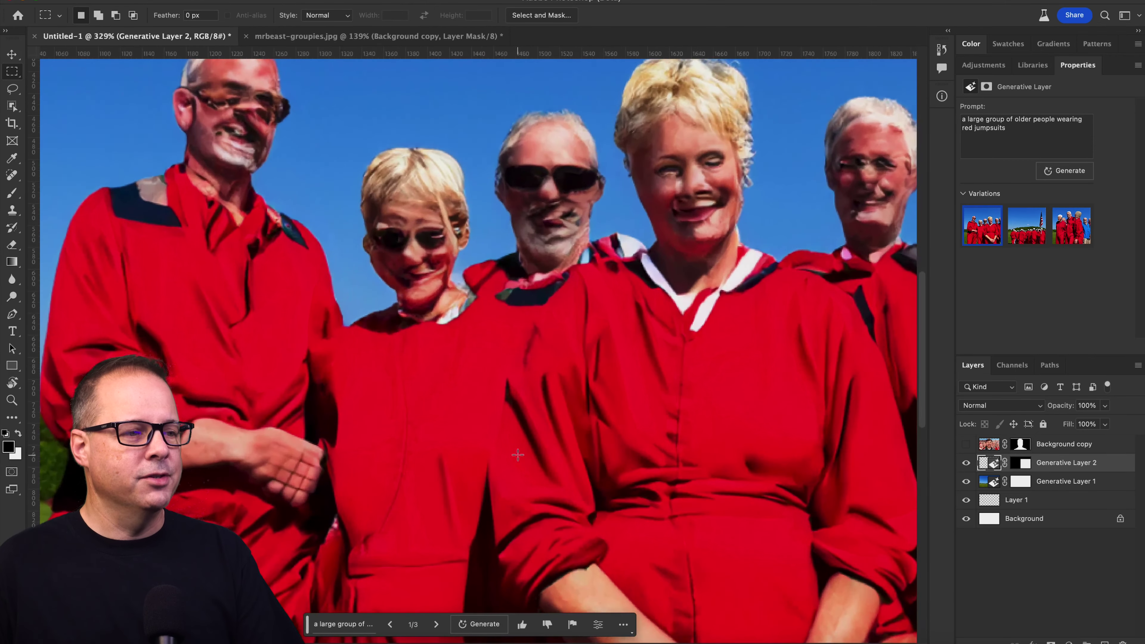
pyautogui.scroll(3, 517, 455)
pyautogui.scroll(-3, 518, 454)
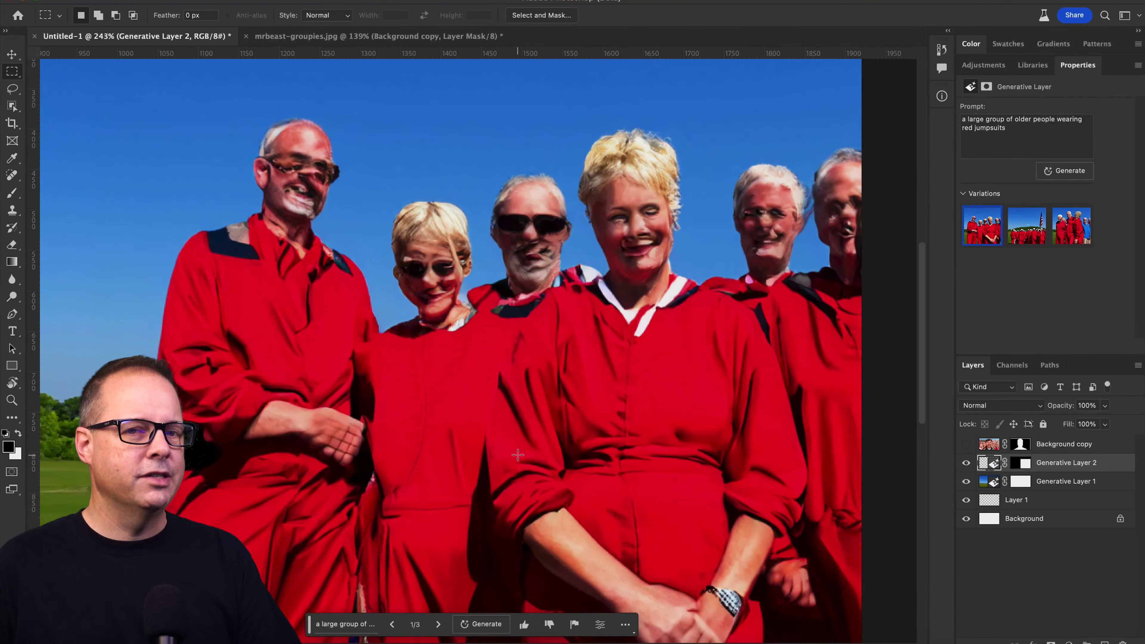
pyautogui.scroll(5, 518, 455)
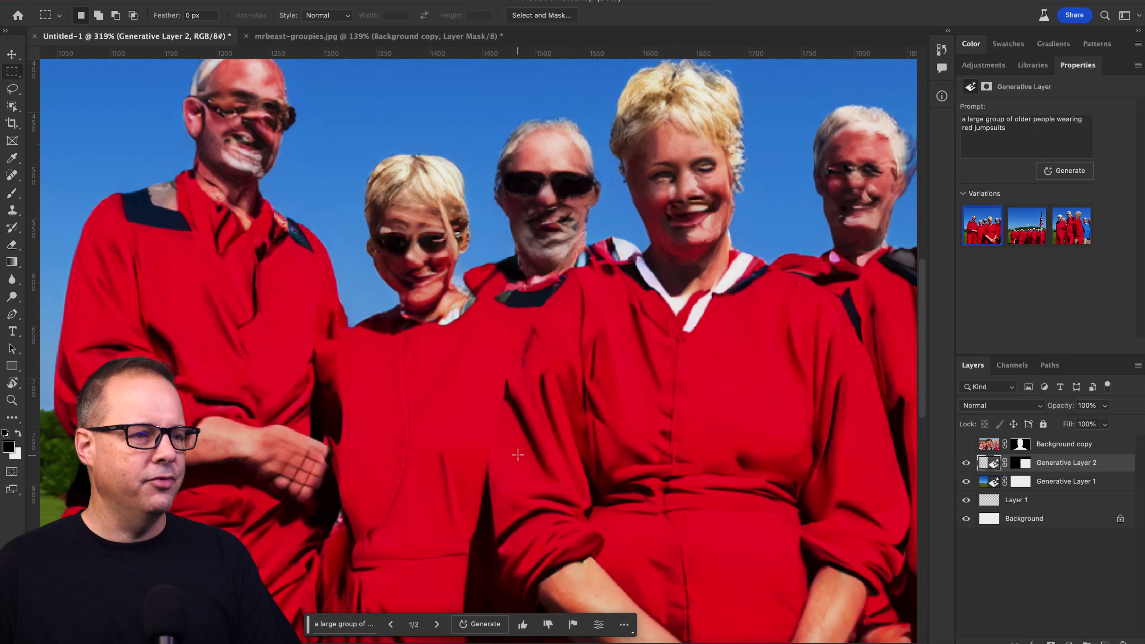
pyautogui.scroll(-2, 518, 455)
pyautogui.scroll(1, 516, 451)
pyautogui.hscroll(-3, 517, 451)
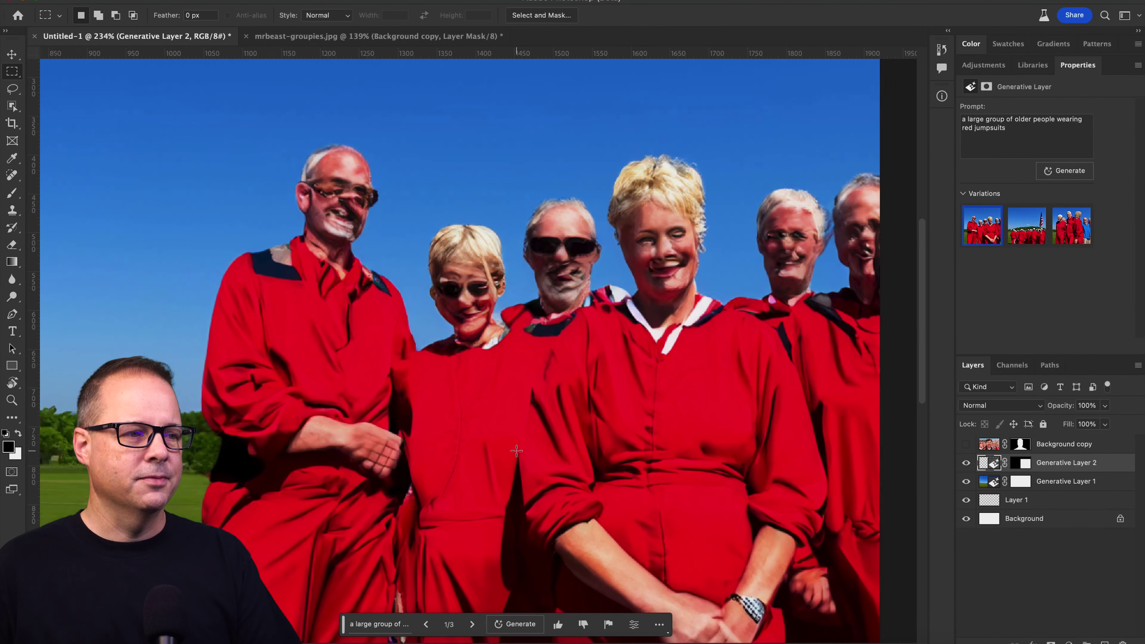
pyautogui.scroll(-3, 517, 451)
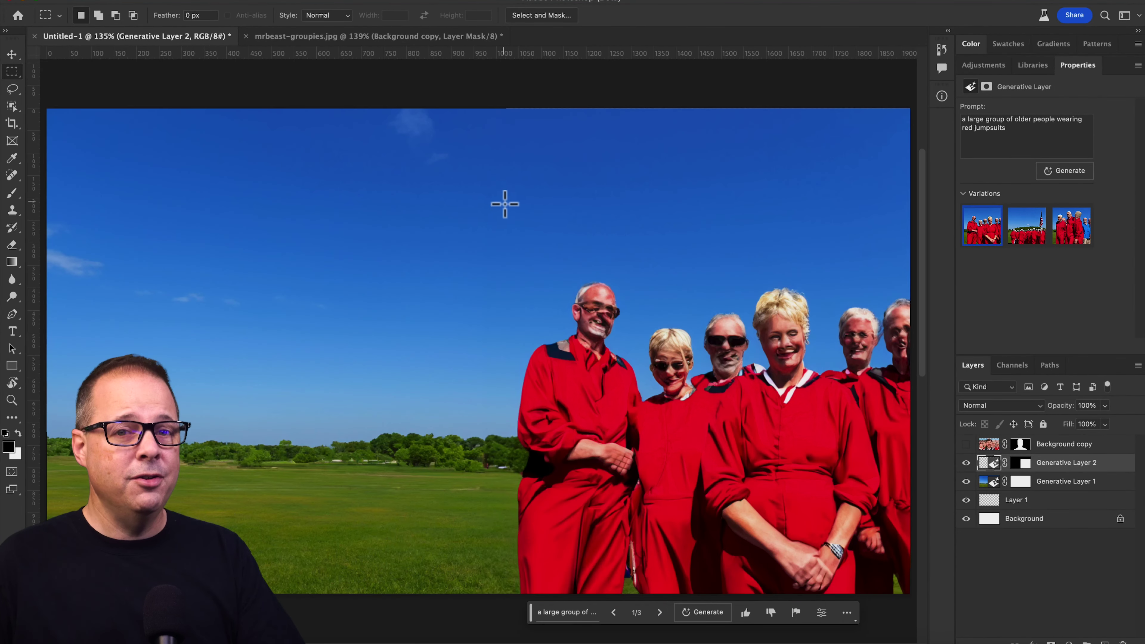
# Select the left part of the landscape and generate a crowd with the prompt "a large group of young people wearing red jumpsuits".
pyautogui.moveTo(512, 211); pyautogui.dragTo(45, 594)
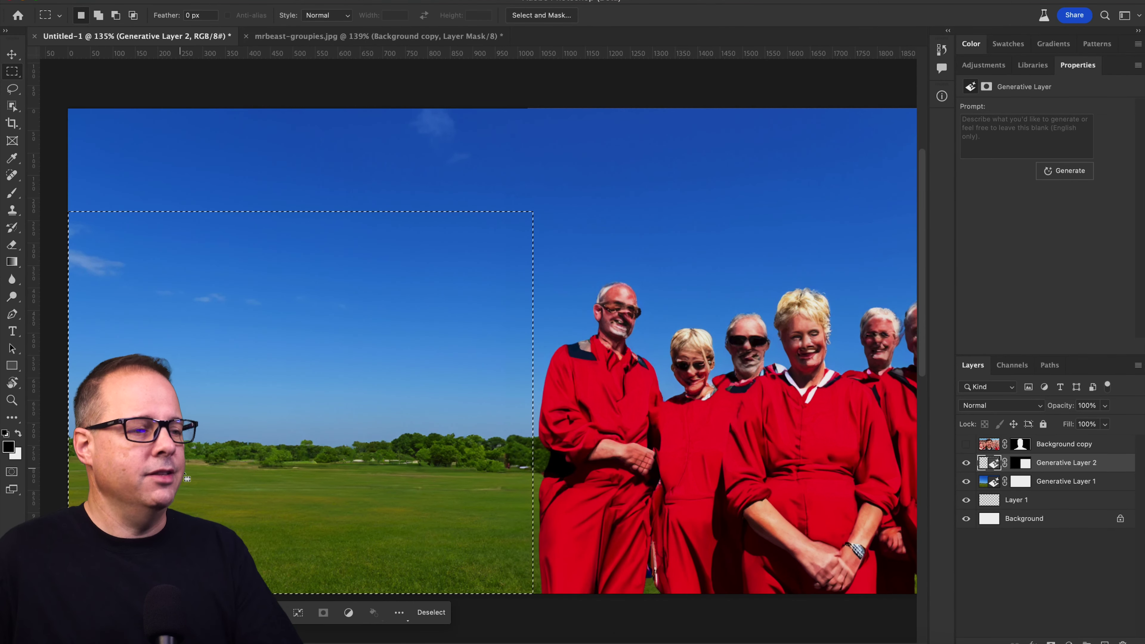
pyautogui.write('a large group of young peopl')
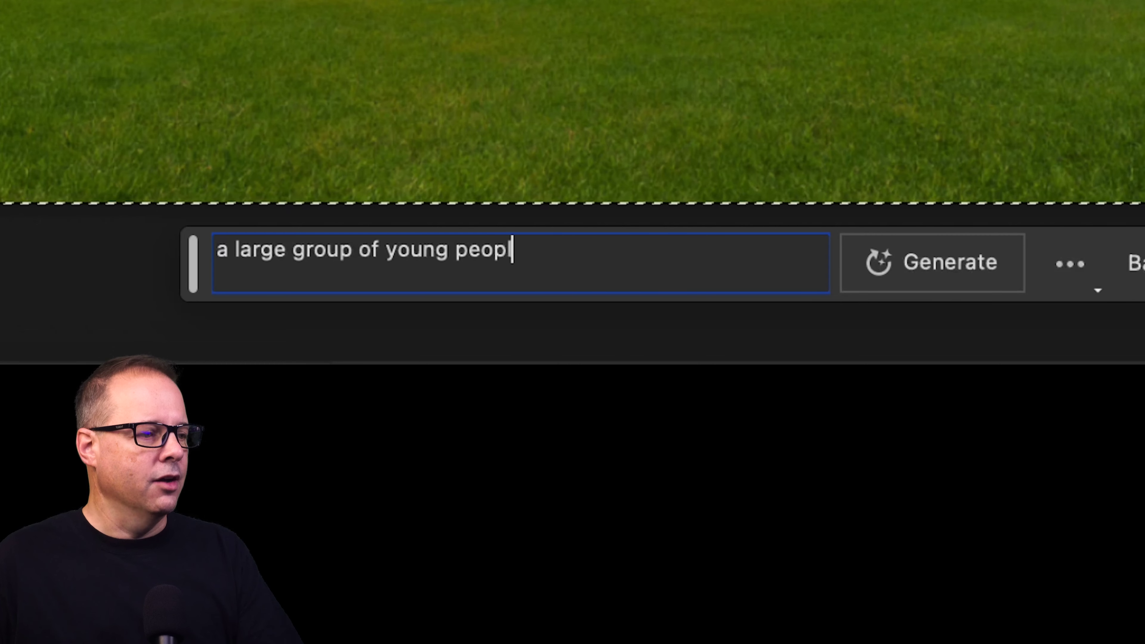
pyautogui.write('e wearing red jumpstuis')
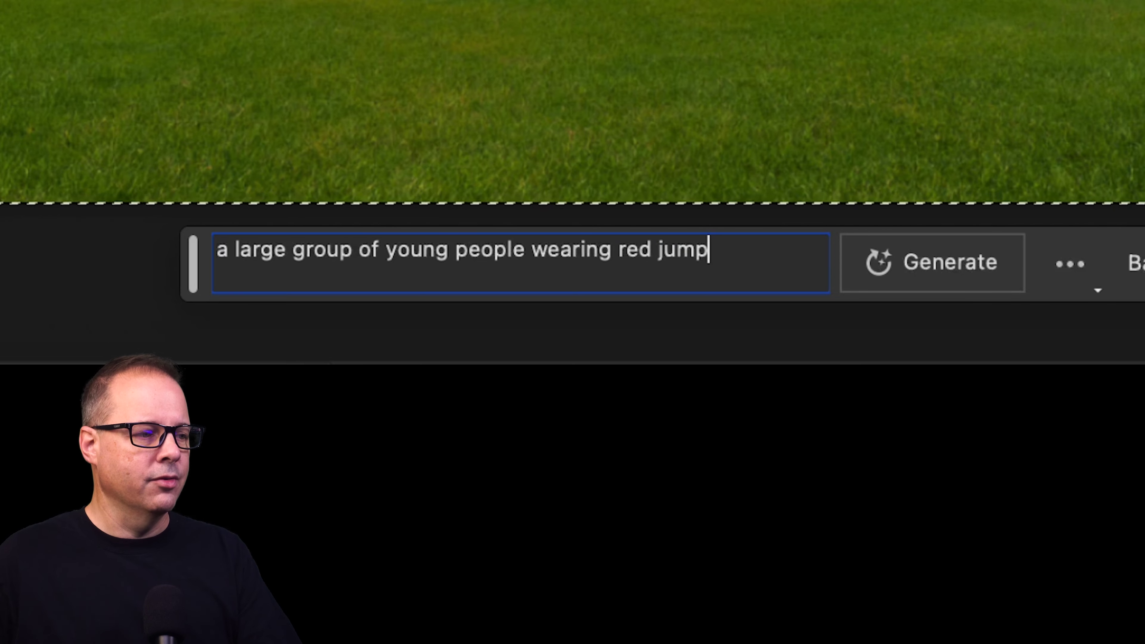
pyautogui.press('Return')
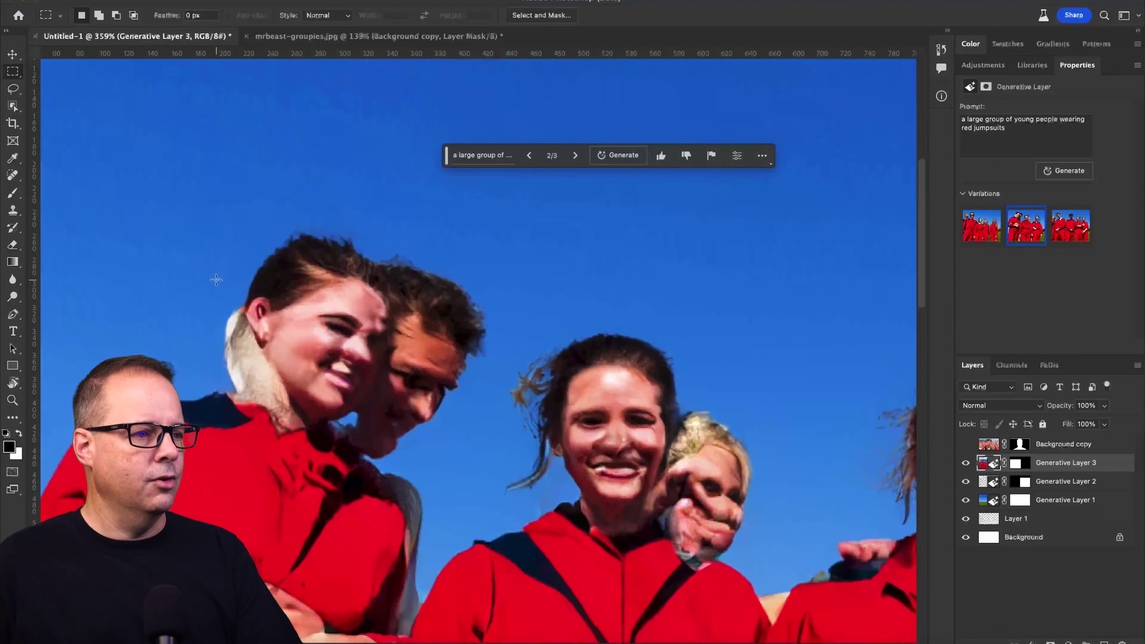
# Inspect the faces and hands in the second variation of the young crowd up close.
pyautogui.scroll(5, 216, 280)
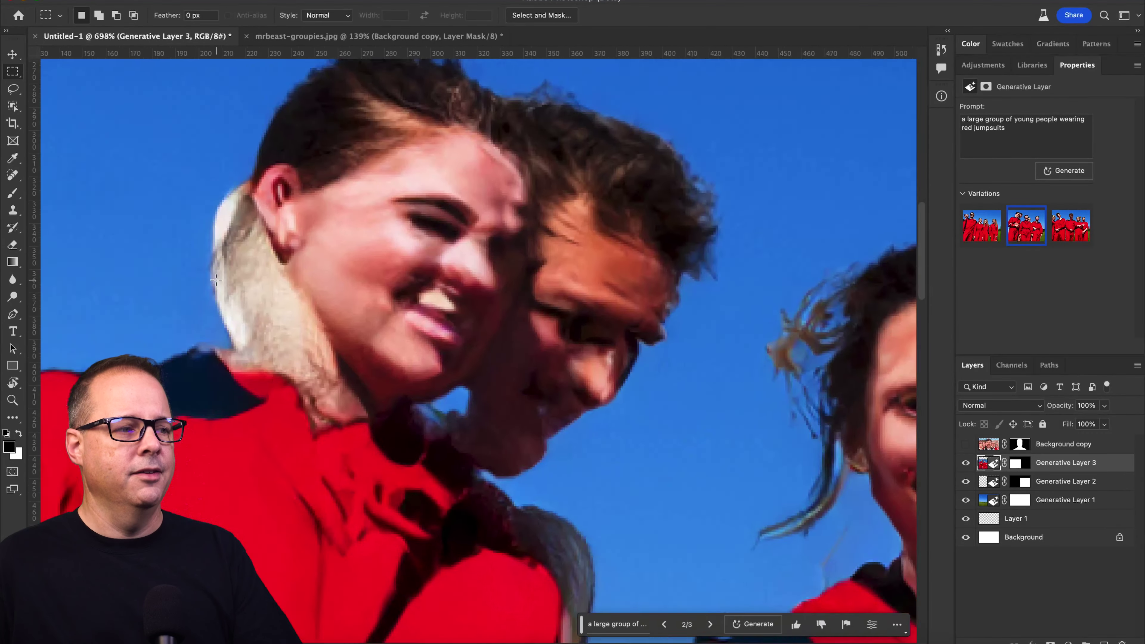
pyautogui.scroll(-5, 216, 280)
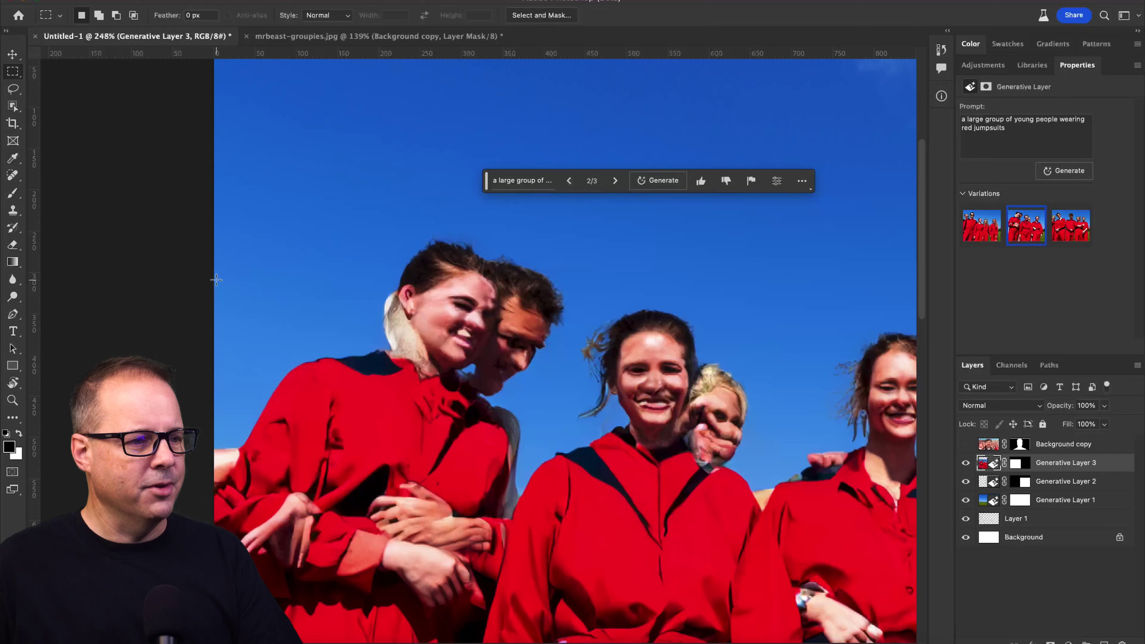
pyautogui.scroll(5, 533, 404)
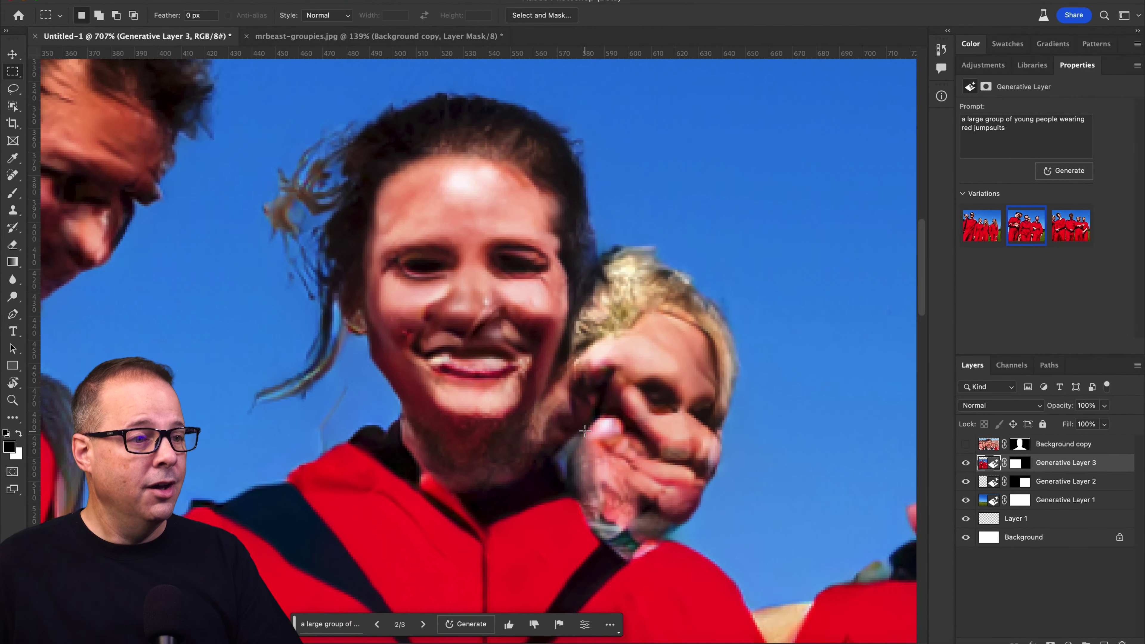
pyautogui.scroll(-5, 584, 431)
pyautogui.scroll(5, 585, 431)
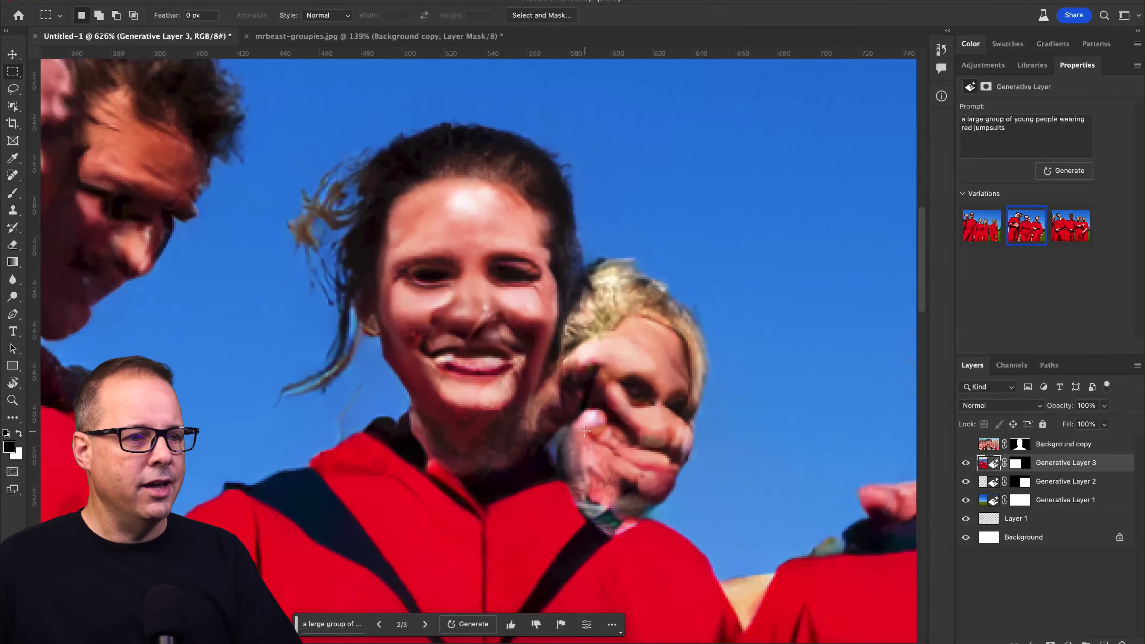
pyautogui.scroll(-5, 585, 431)
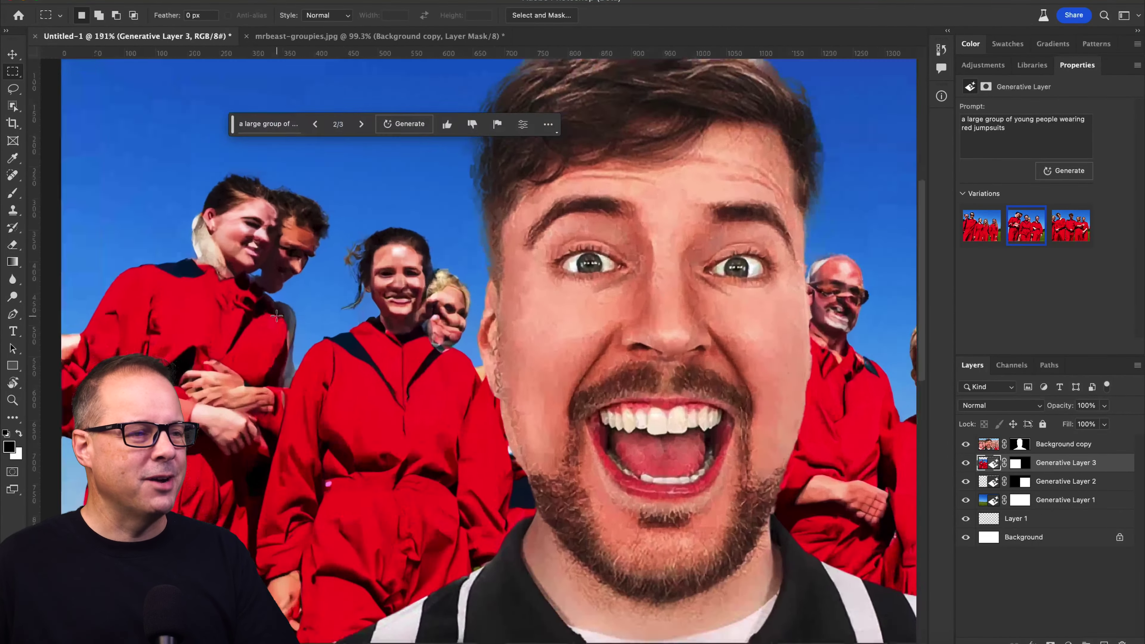
# Compare the composite of the man and both crowds with the original thumbnail in mrbeast-groupies.jpg.
pyautogui.scroll(-2, 277, 315)
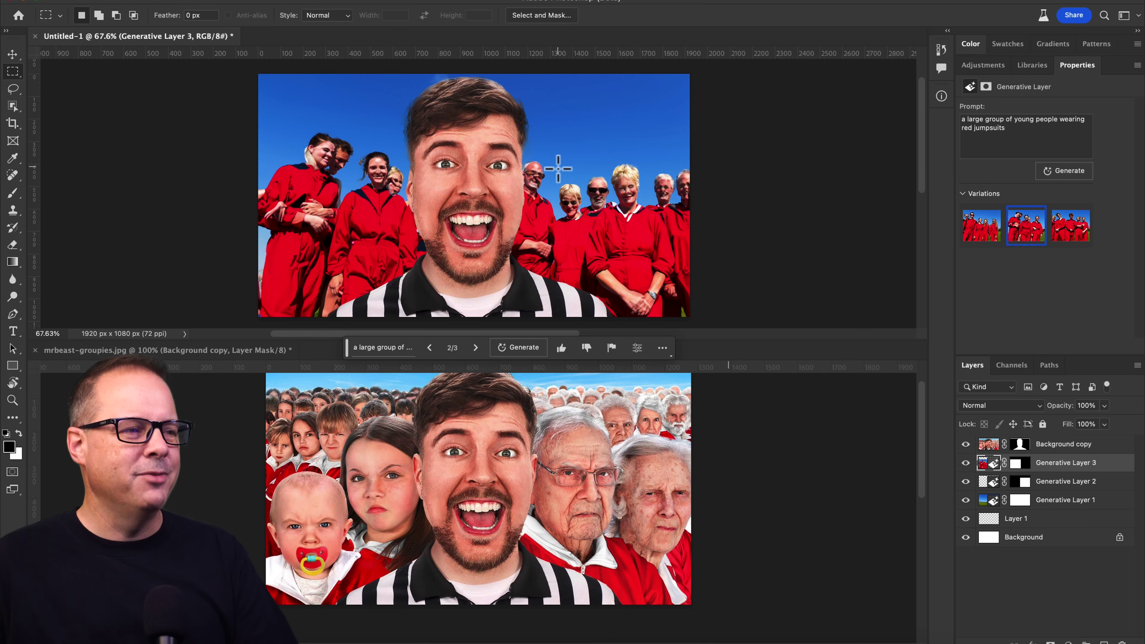
pyautogui.scroll(-1, 558, 169)
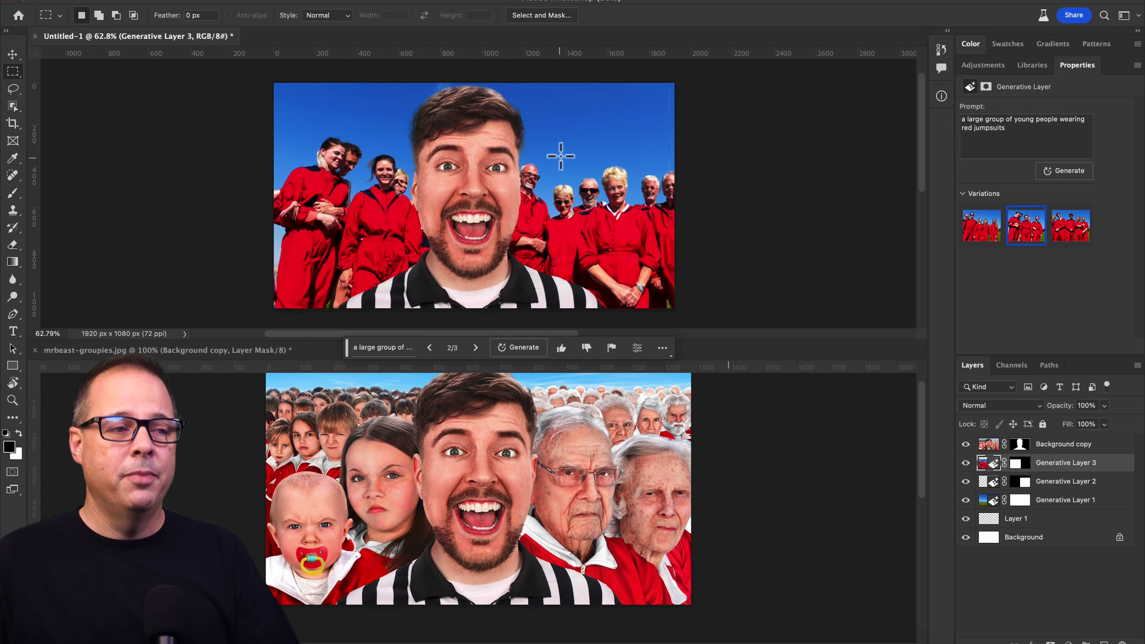
pyautogui.scroll(5, 548, 156)
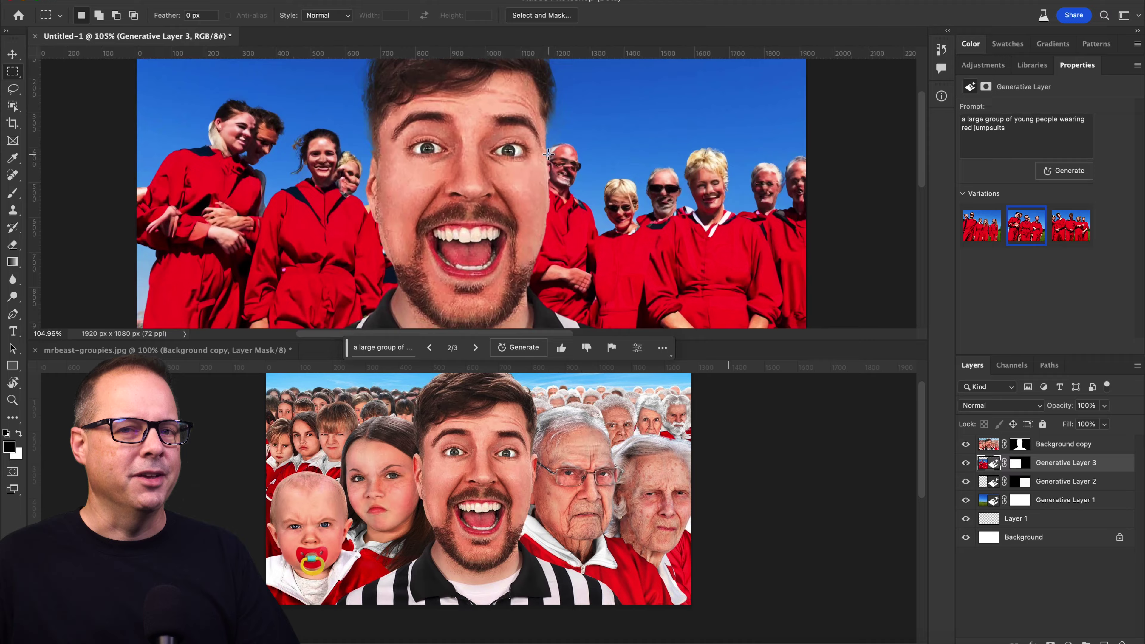
pyautogui.scroll(-4, 549, 156)
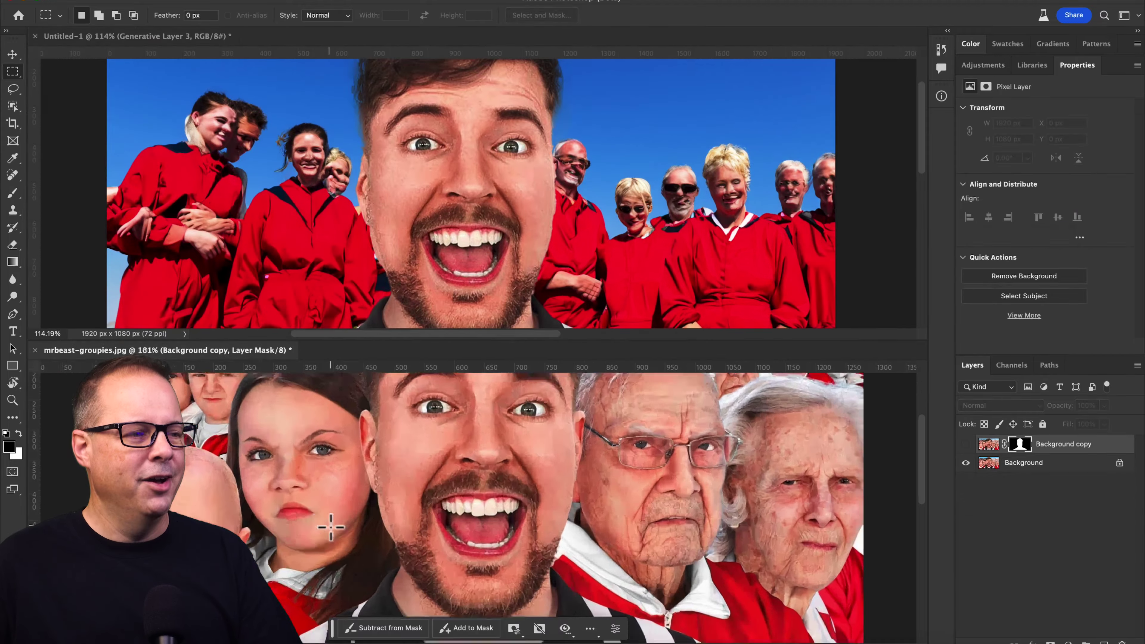
pyautogui.scroll(4, 331, 526)
pyautogui.hscroll(-5, 330, 525)
# Inspect the baby with the pacifier in the original thumbnail, clearing any stray selection.
pyautogui.moveTo(330, 525); pyautogui.dragTo(351, 430)
pyautogui.hotkey('ctrl', 'd')
pyautogui.scroll(2, 419, 449)
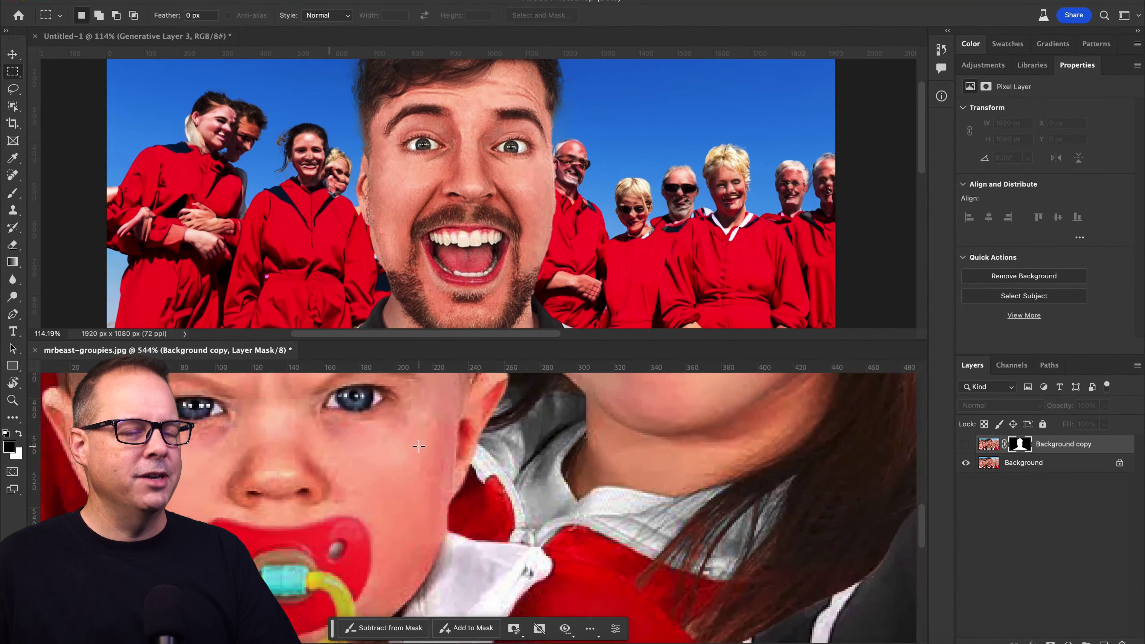
pyautogui.scroll(-4, 419, 446)
pyautogui.scroll(-2, 419, 446)
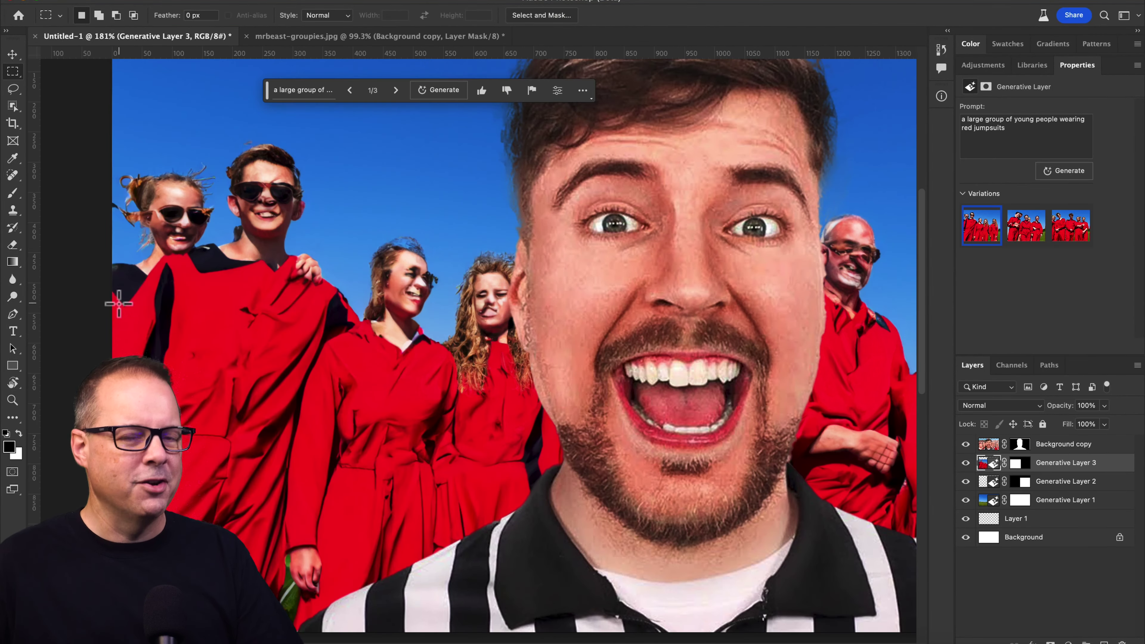
# Select the lower-left area over the young crowd, generate "holding baby with pacifier", and keep the first variation.
pyautogui.moveTo(119, 303); pyautogui.dragTo(353, 636)
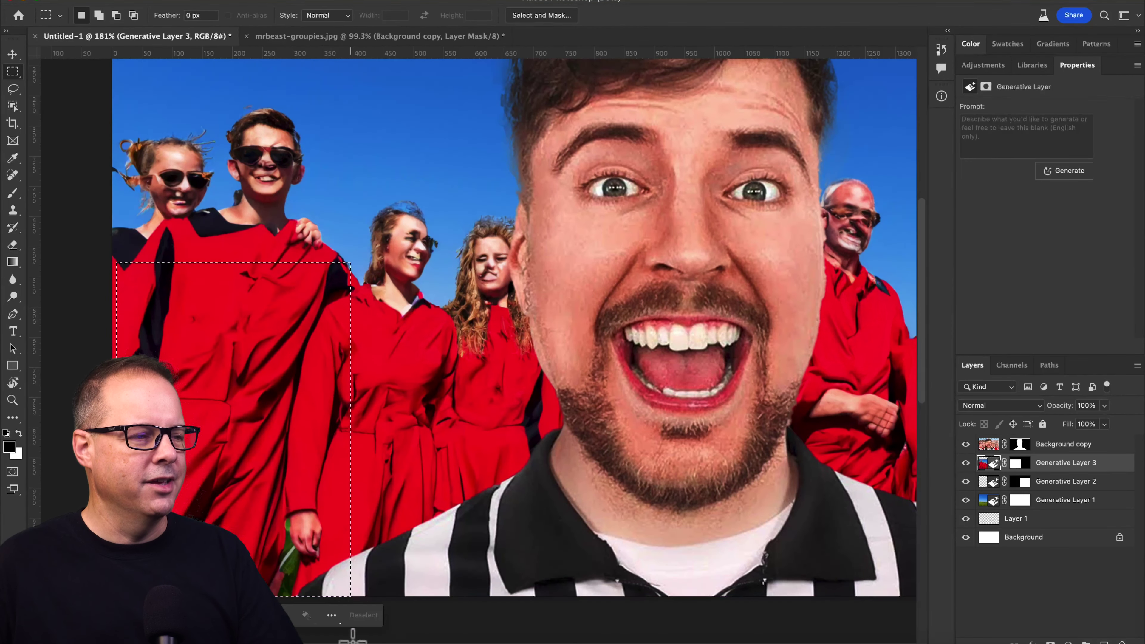
pyautogui.write('holding baby with pacifier')
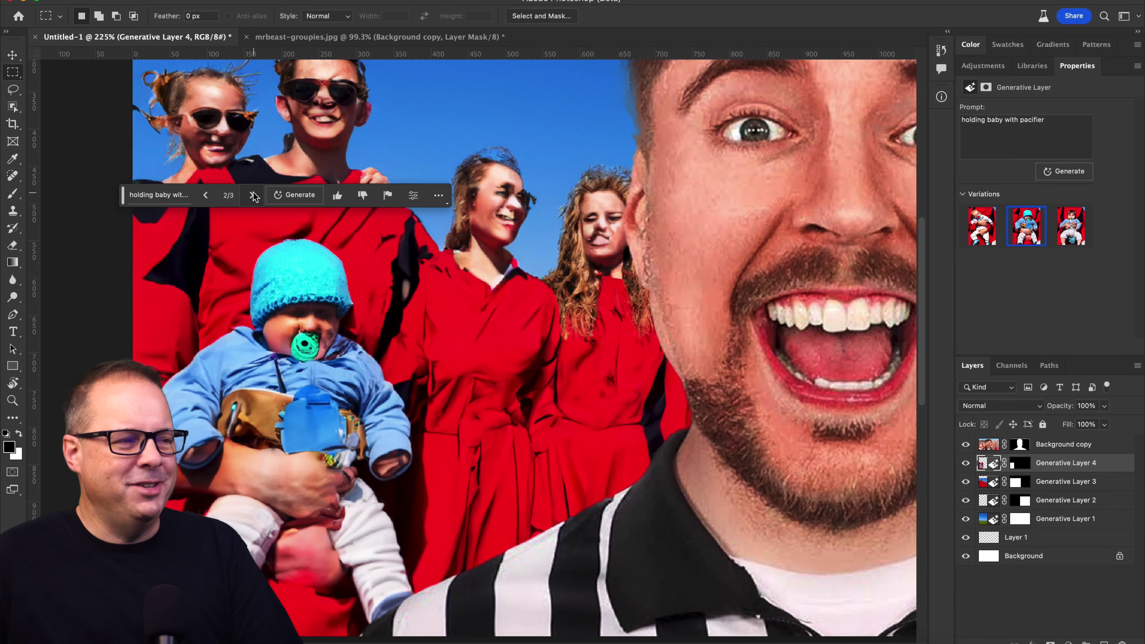
pyautogui.click(254, 195)
pyautogui.click(254, 196)
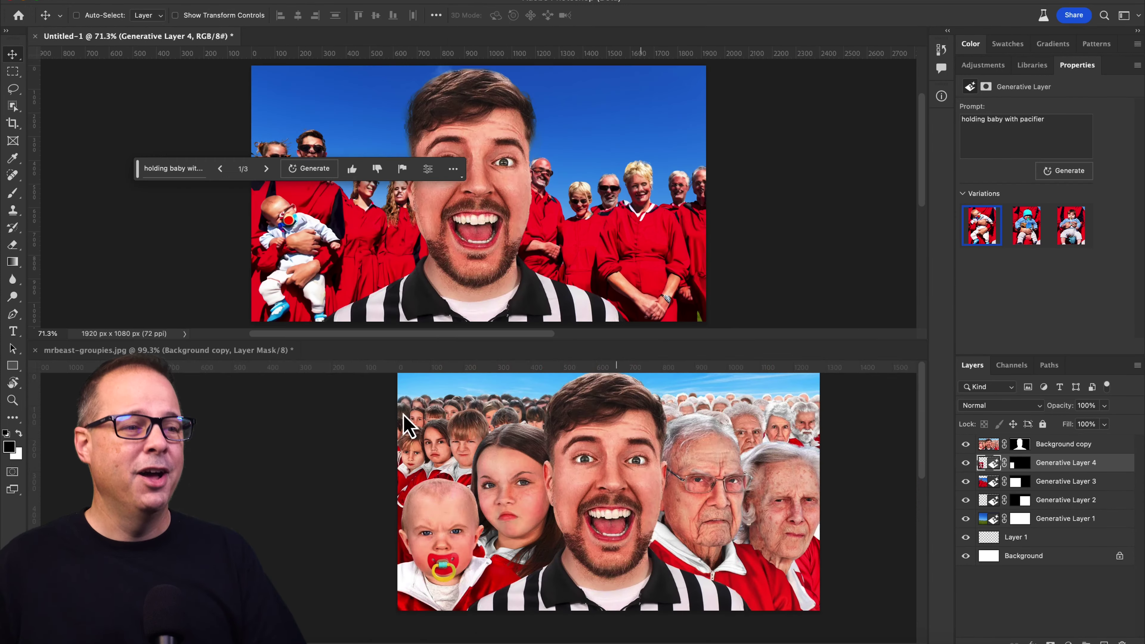
# Arrange the recreation above the original thumbnail and move the contextual task bar off both images.
pyautogui.click(365, 435)
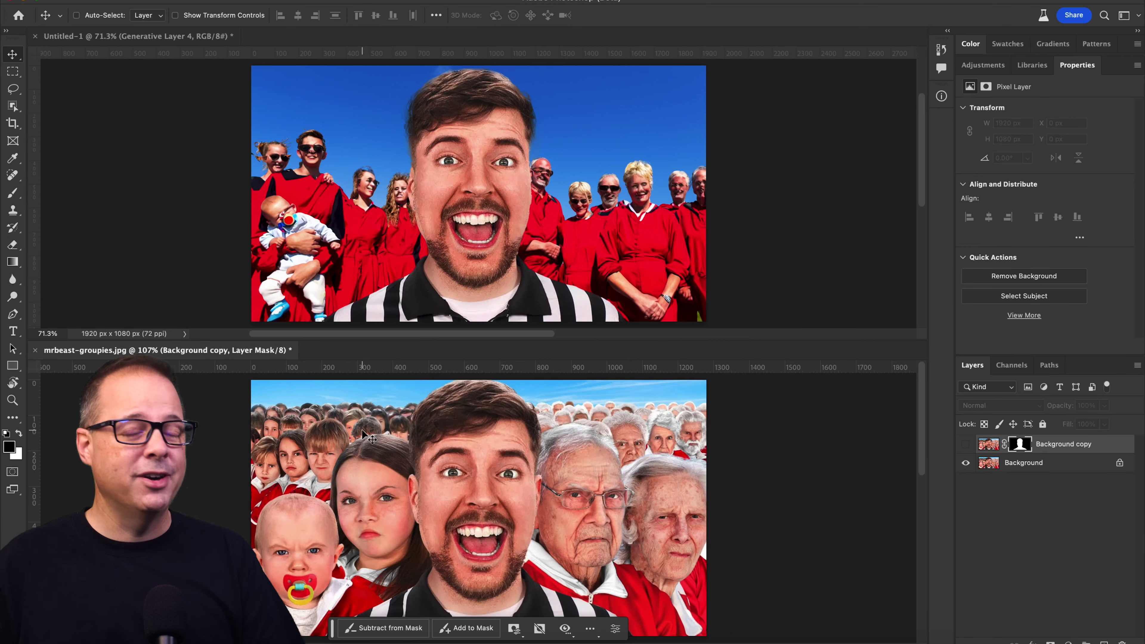
pyautogui.moveTo(337, 638); pyautogui.dragTo(374, 363)
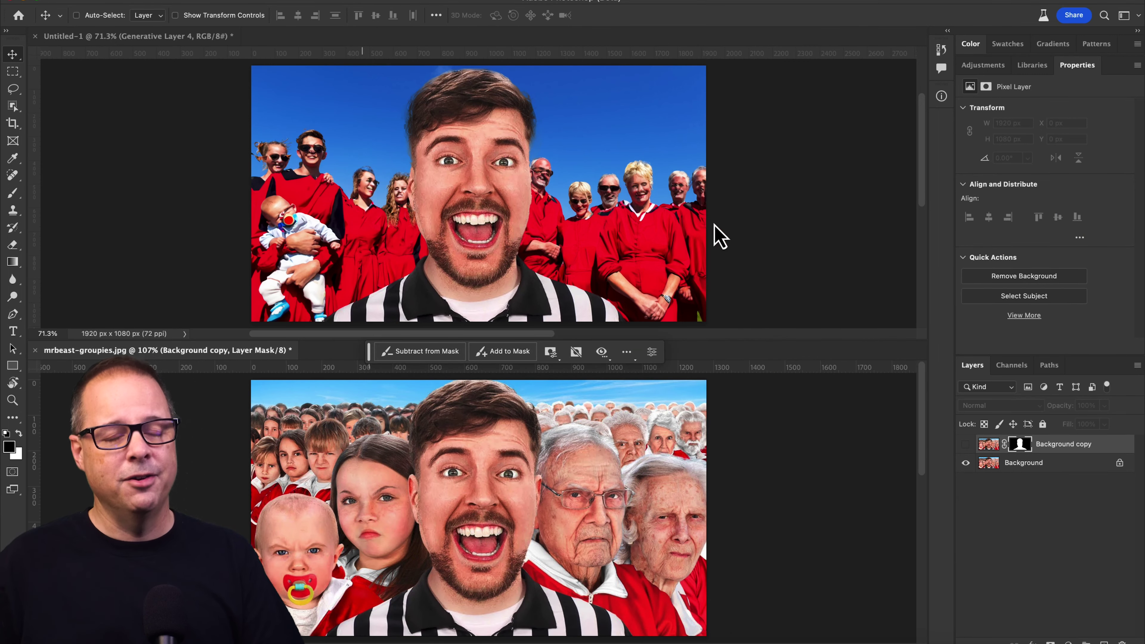
pyautogui.click(729, 227)
pyautogui.moveTo(138, 177); pyautogui.dragTo(340, 351)
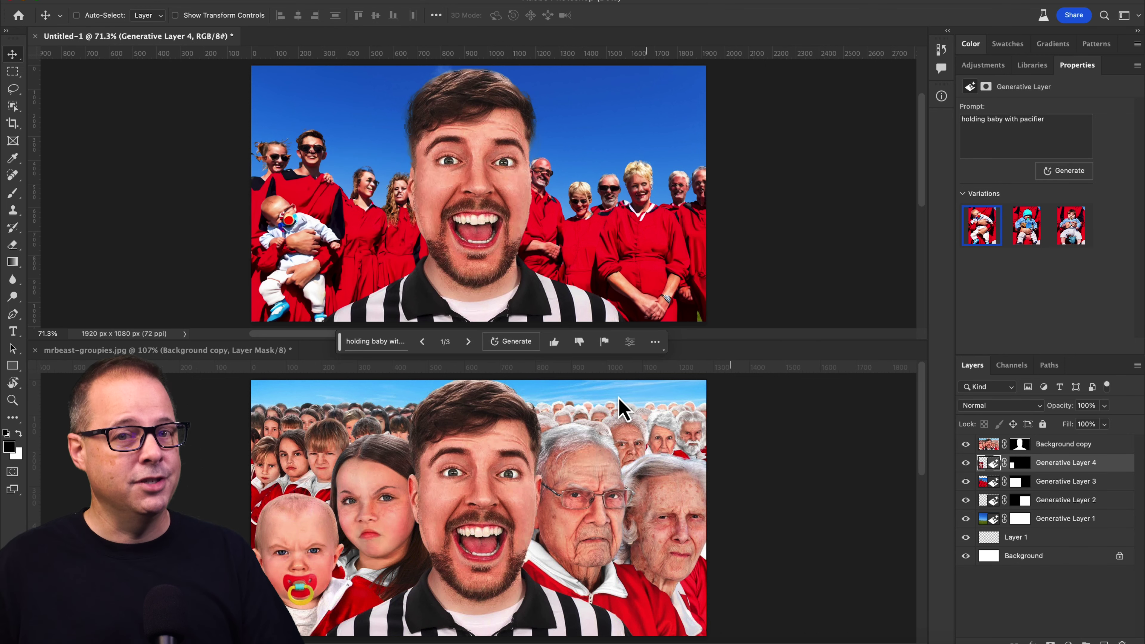
# Examine the finished recreation's crowds and baby at different magnifications against the original thumbnail.
pyautogui.scroll(2, 657, 209)
pyautogui.scroll(-2, 658, 213)
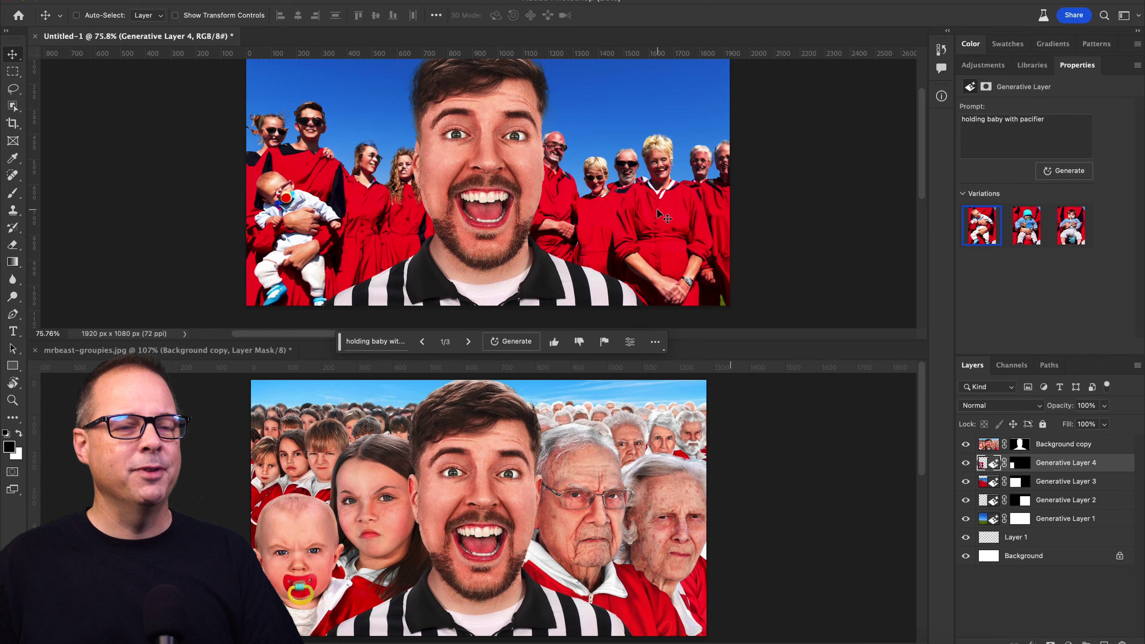
pyautogui.scroll(3, 621, 200)
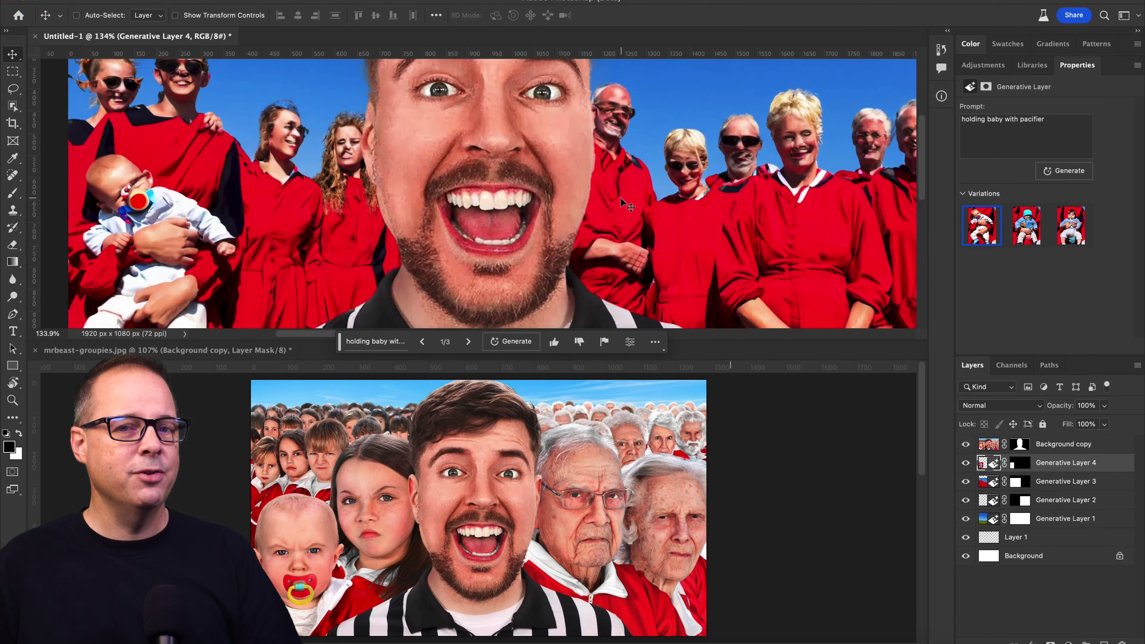
pyautogui.scroll(-5, 621, 199)
pyautogui.scroll(2, 620, 199)
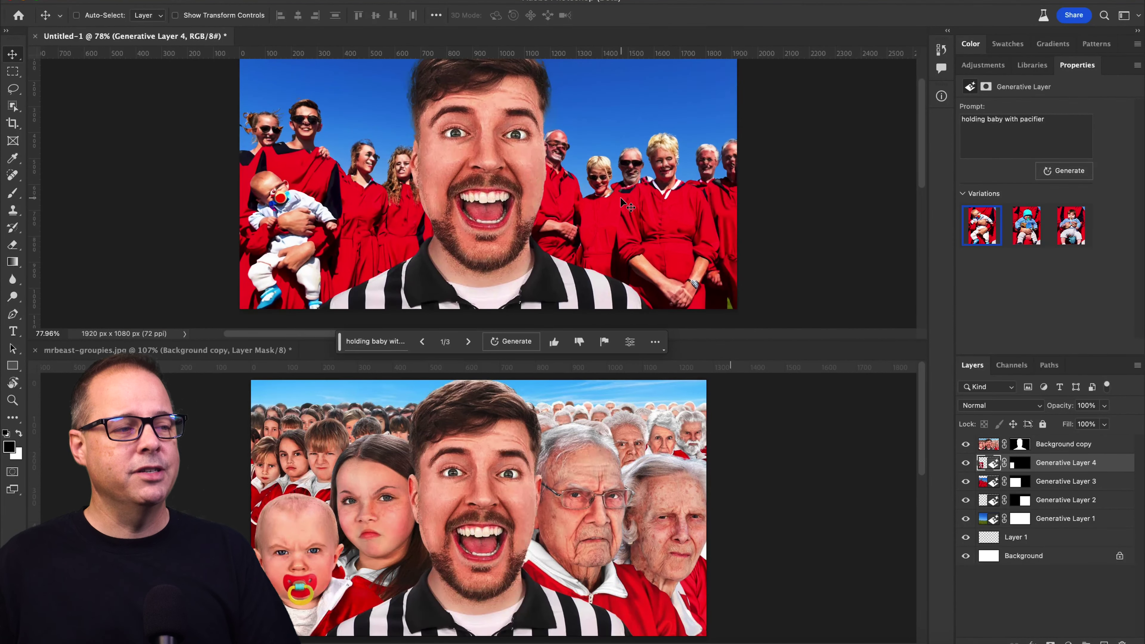
pyautogui.scroll(-1, 620, 200)
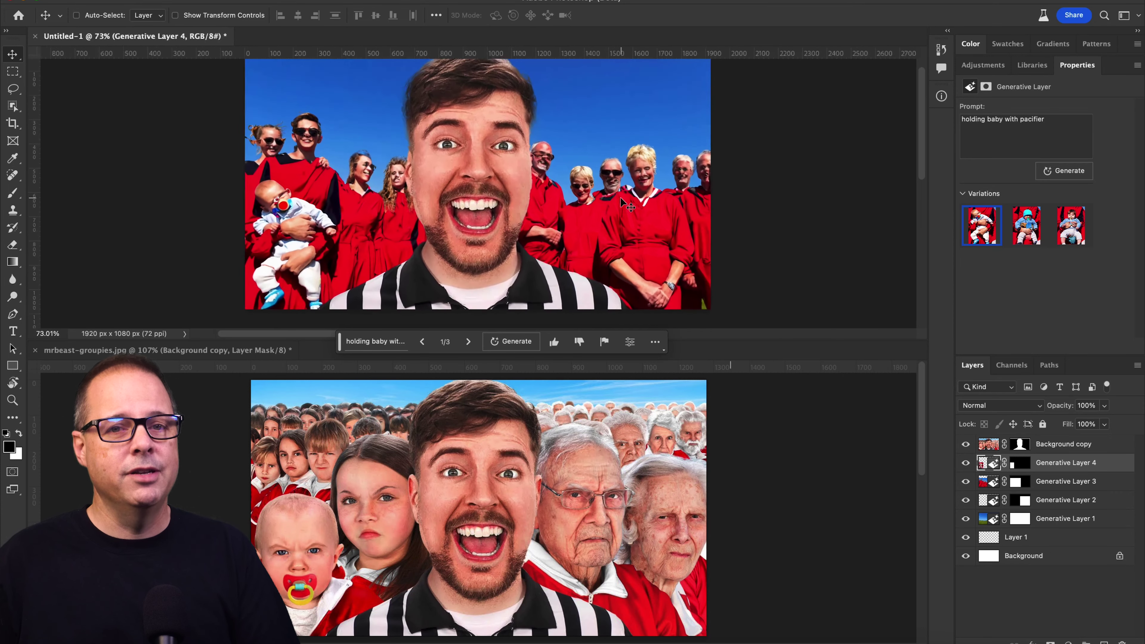
pyautogui.scroll(1, 621, 200)
pyautogui.scroll(-1, 621, 199)
pyautogui.scroll(1, 621, 200)
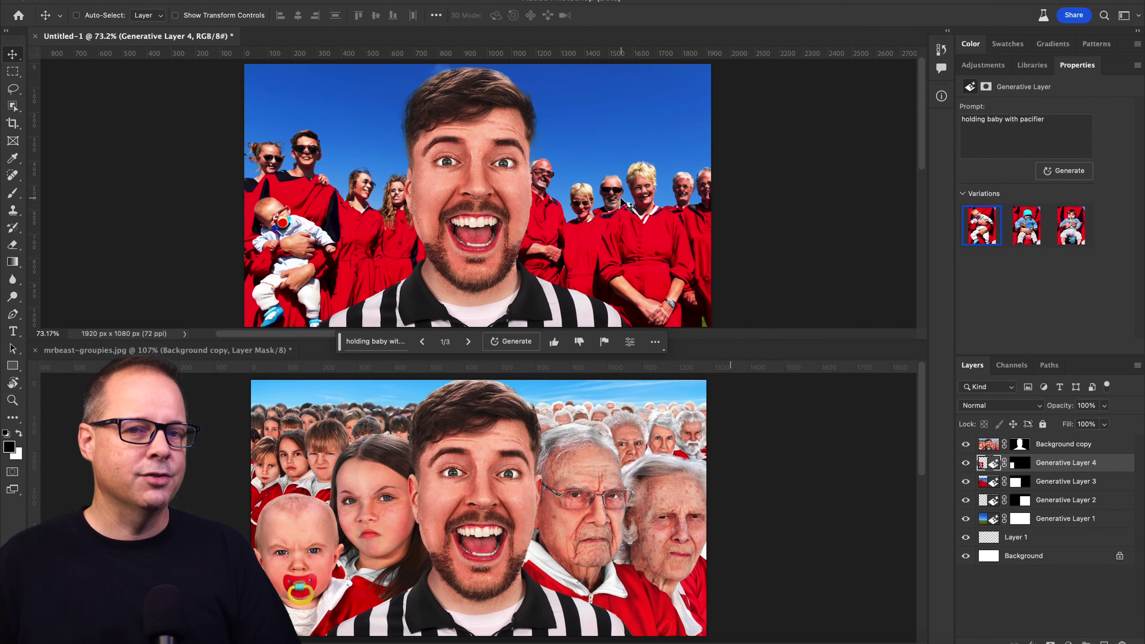
pyautogui.scroll(-1, 621, 200)
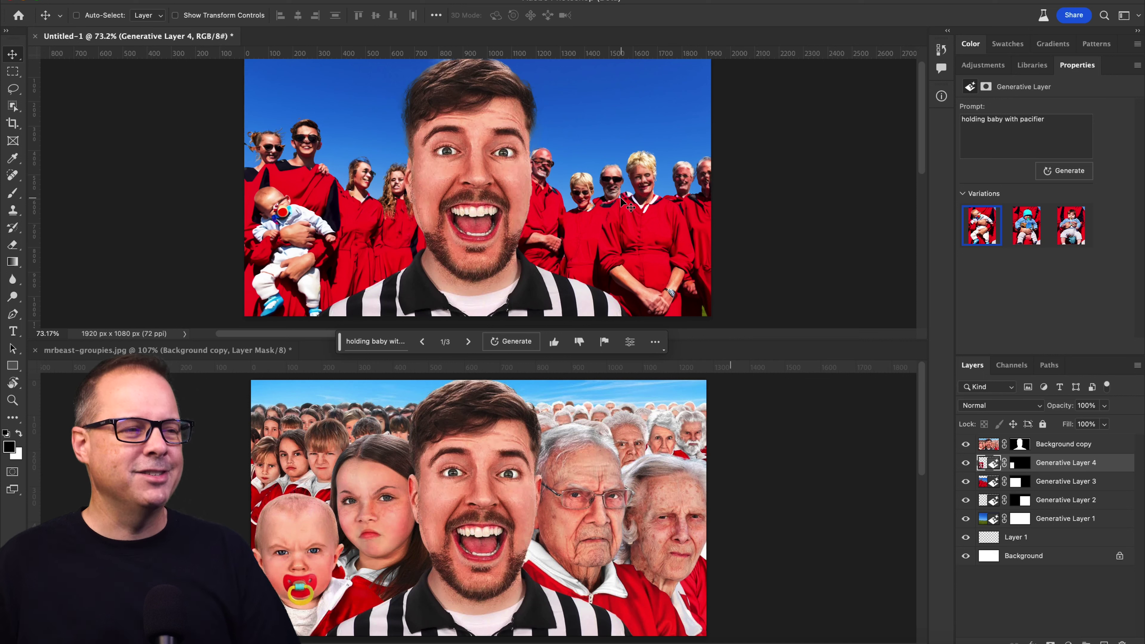